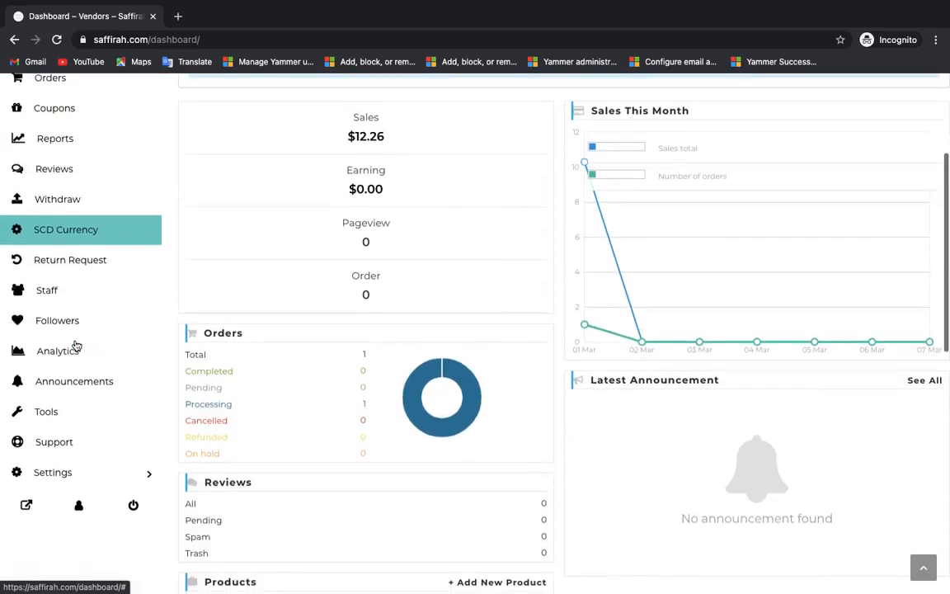
# Open the store's shipping settings from the vendor dashboard
pyautogui.click(52, 476)
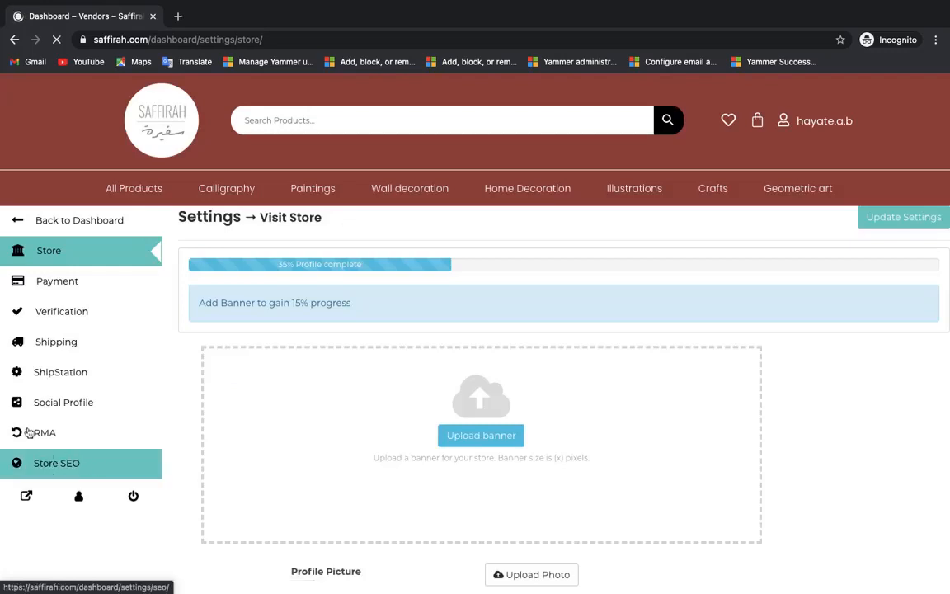
pyautogui.click(35, 347)
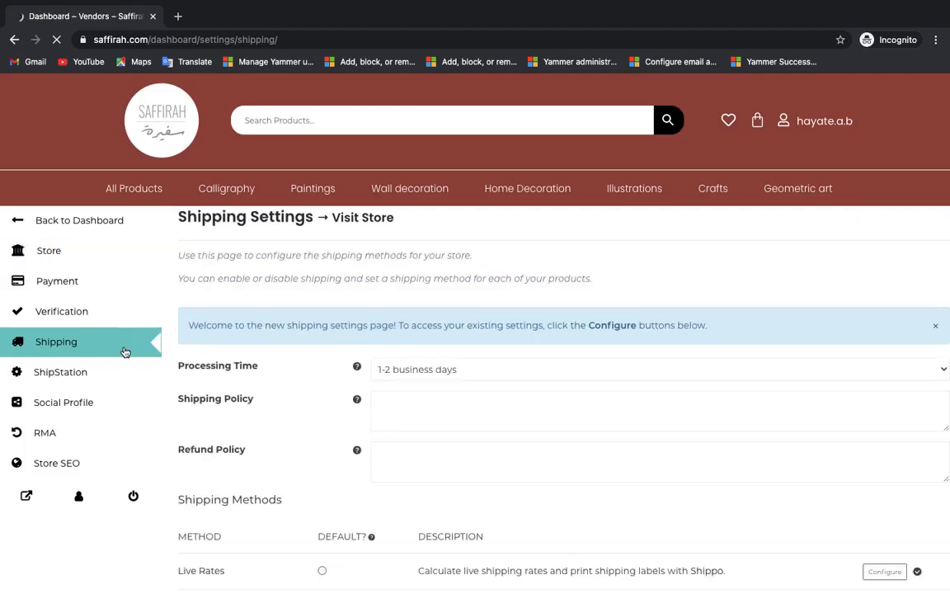
pyautogui.scroll(-2, 357, 344)
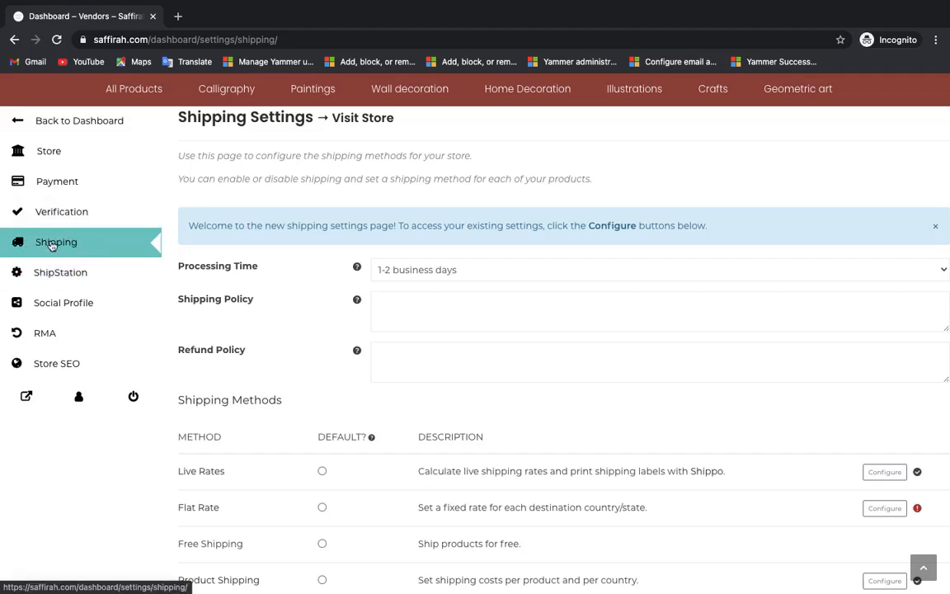
pyautogui.scroll(-1, 242, 367)
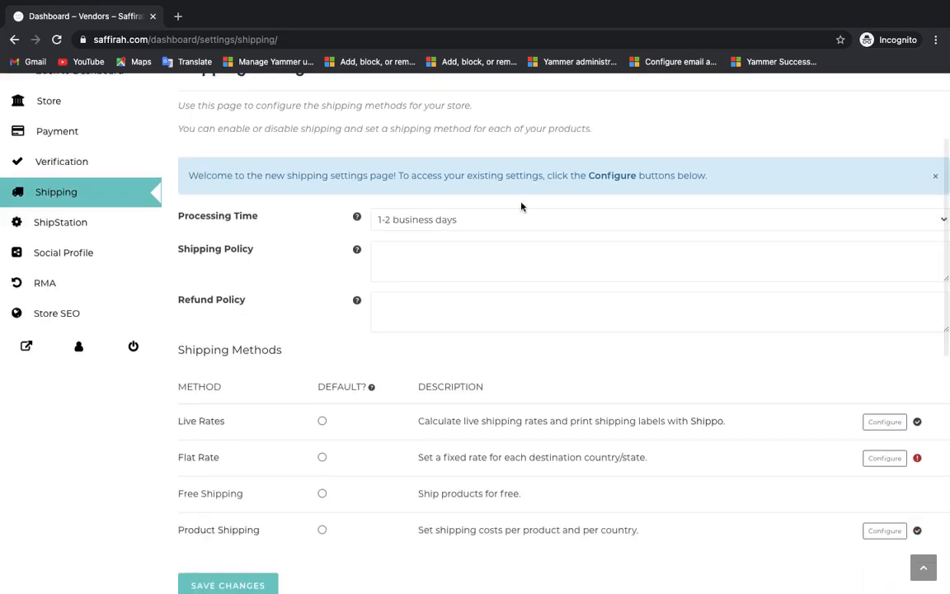
# Examine the processing time choices offered for the store's orders
pyautogui.click(431, 219)
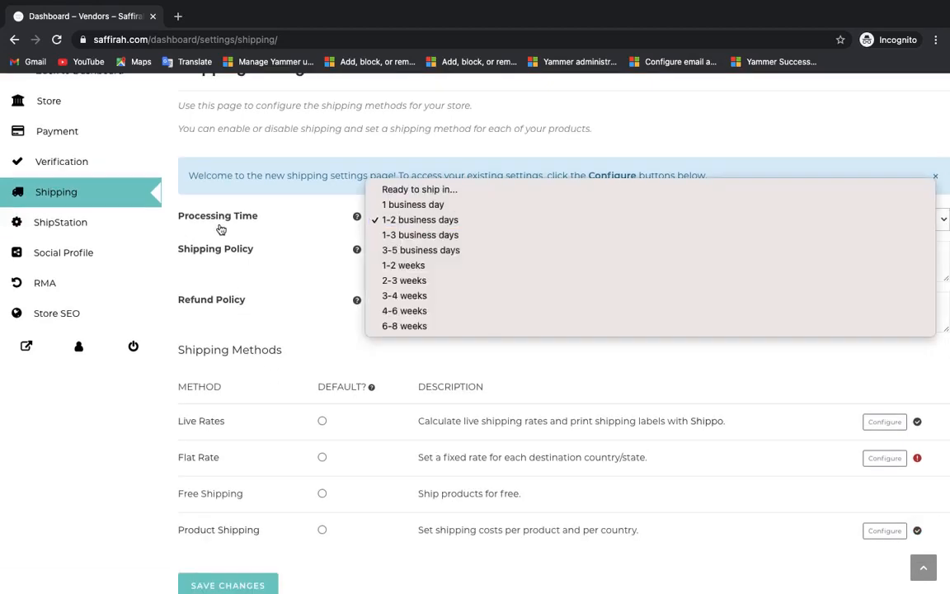
pyautogui.click(196, 203)
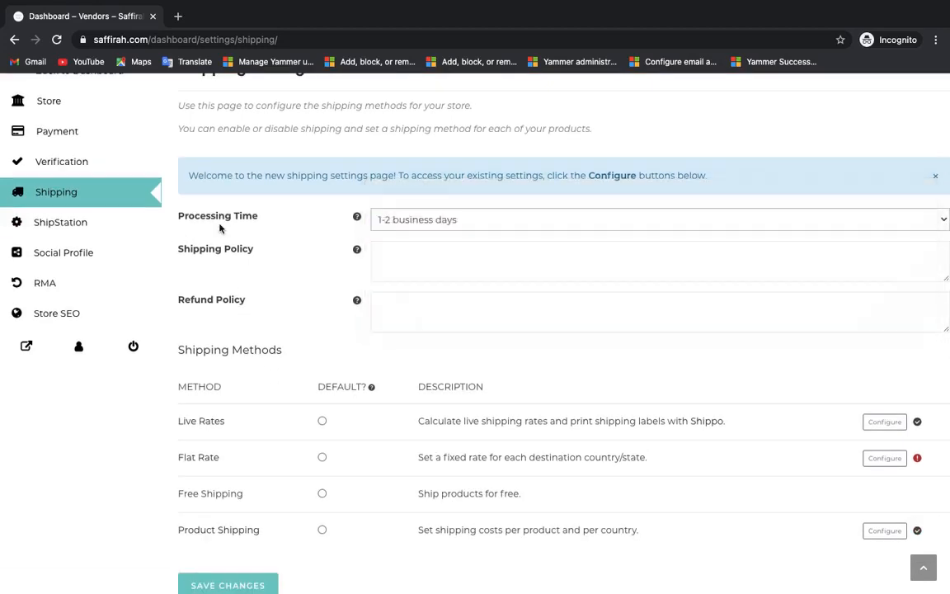
pyautogui.click(424, 226)
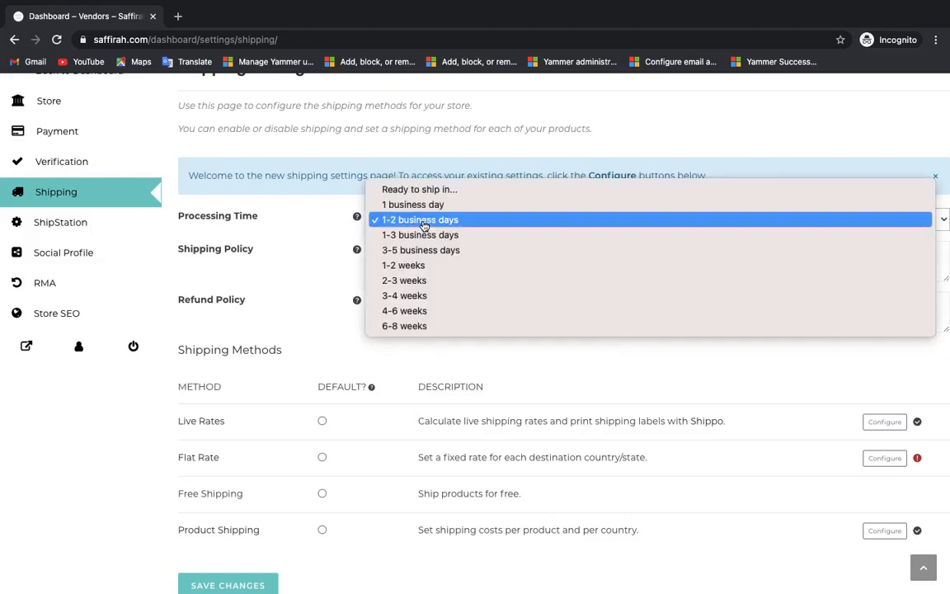
pyautogui.click(286, 243)
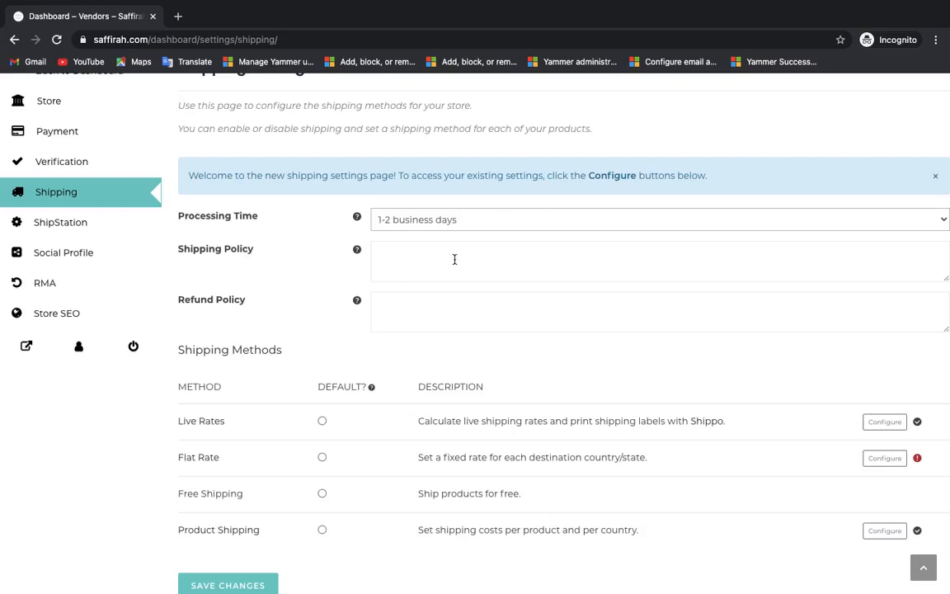
# Configure the Live Rates shipping method to use Shippo for calculating shipping rates and printing shipping labels
pyautogui.scroll(-1, 273, 275)
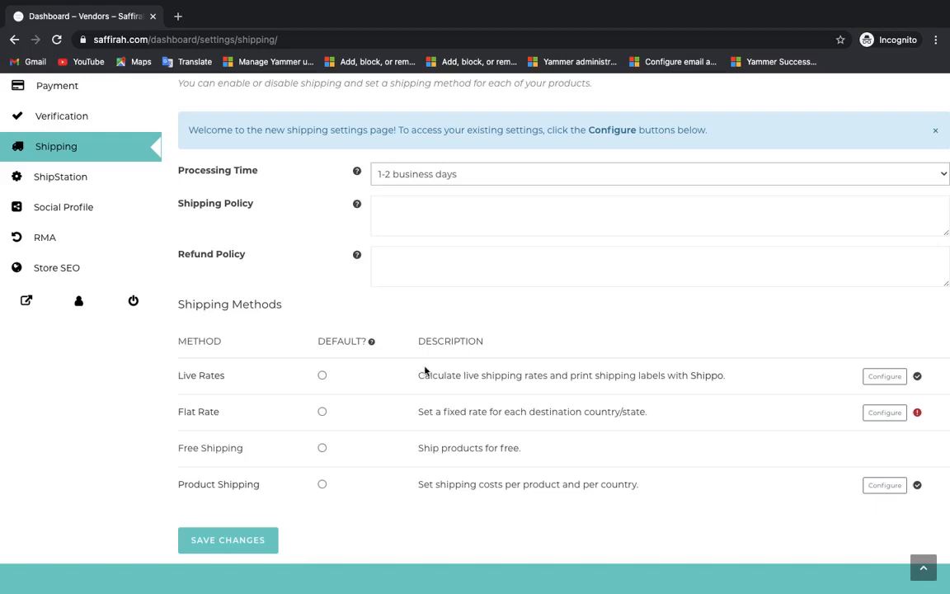
pyautogui.click(889, 378)
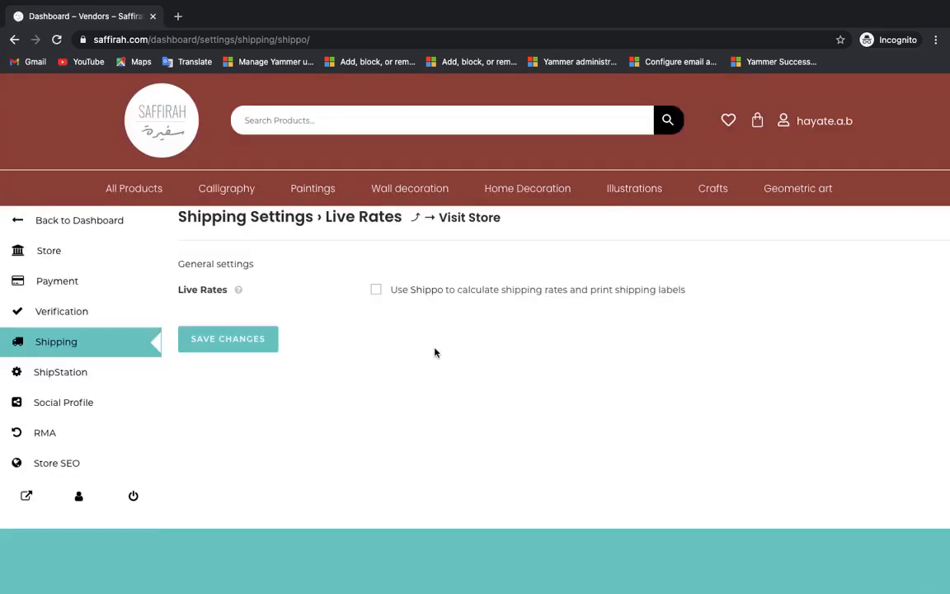
pyautogui.click(378, 293)
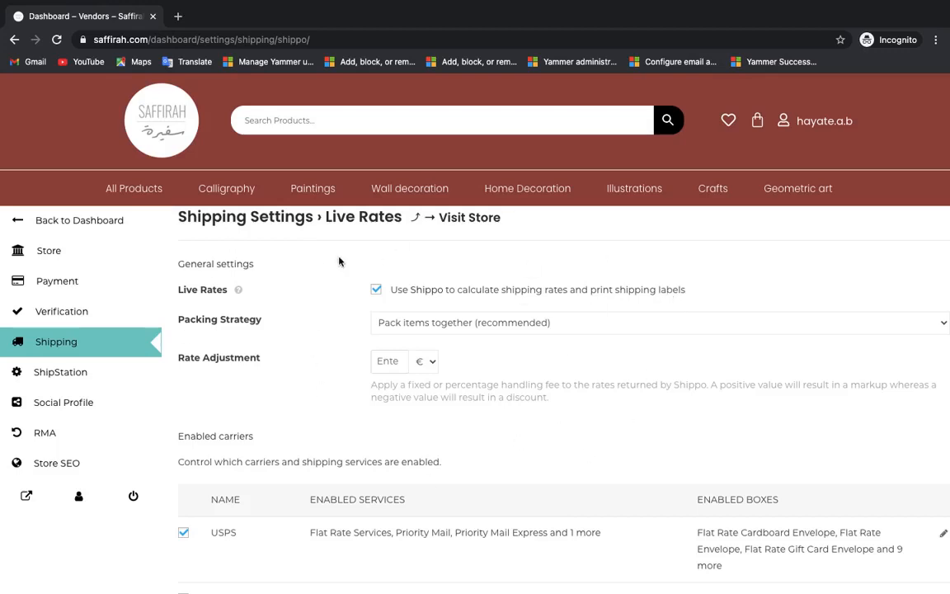
# Choose Pack items together (recommended) as the packing strategy and set the rate adjustment unit to %
pyautogui.scroll(-1, 322, 318)
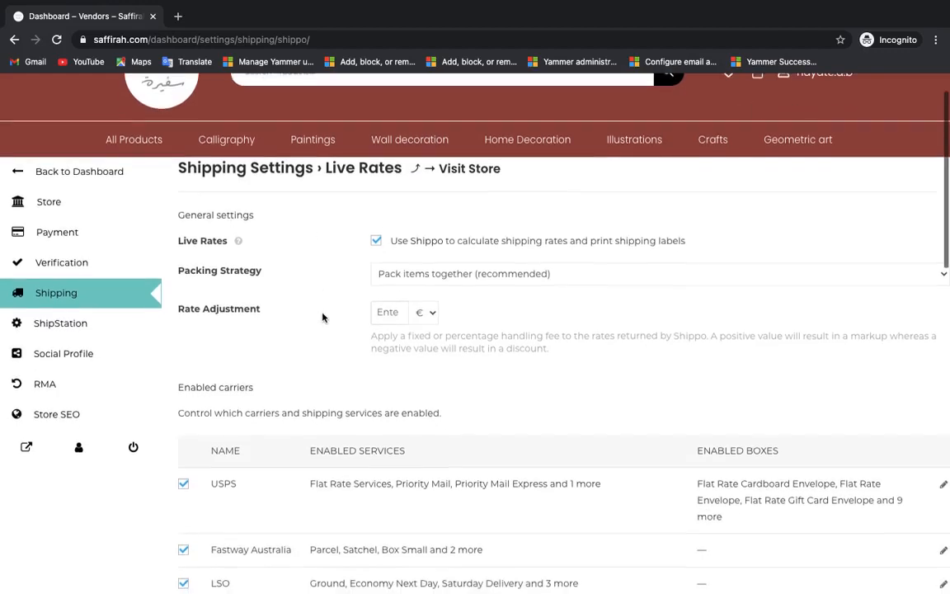
pyautogui.click(462, 282)
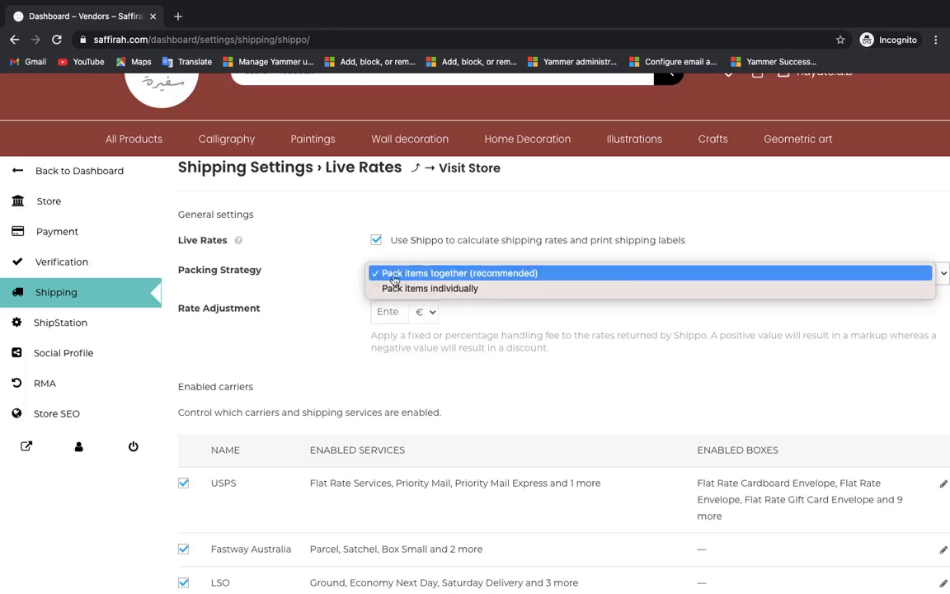
pyautogui.click(418, 280)
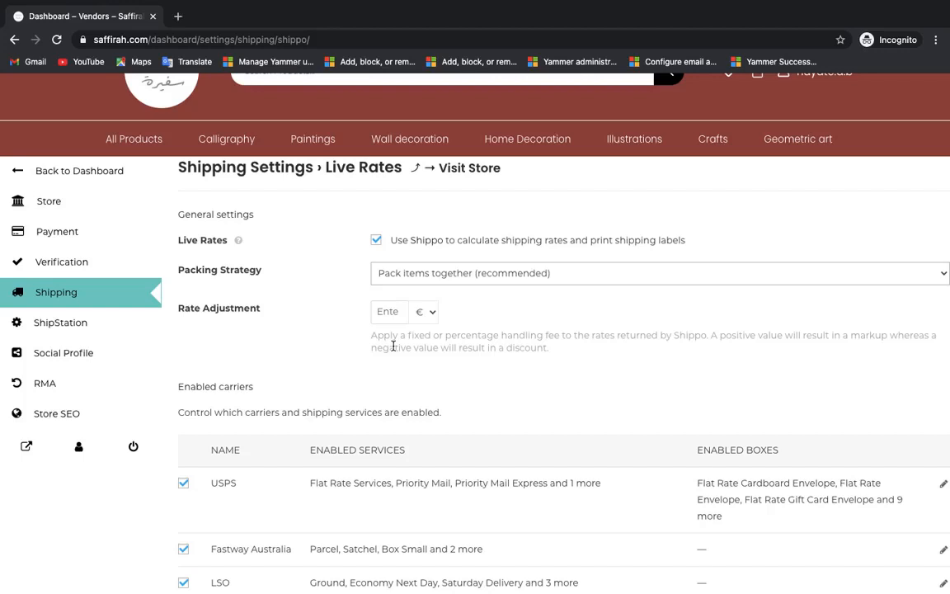
pyautogui.click(428, 319)
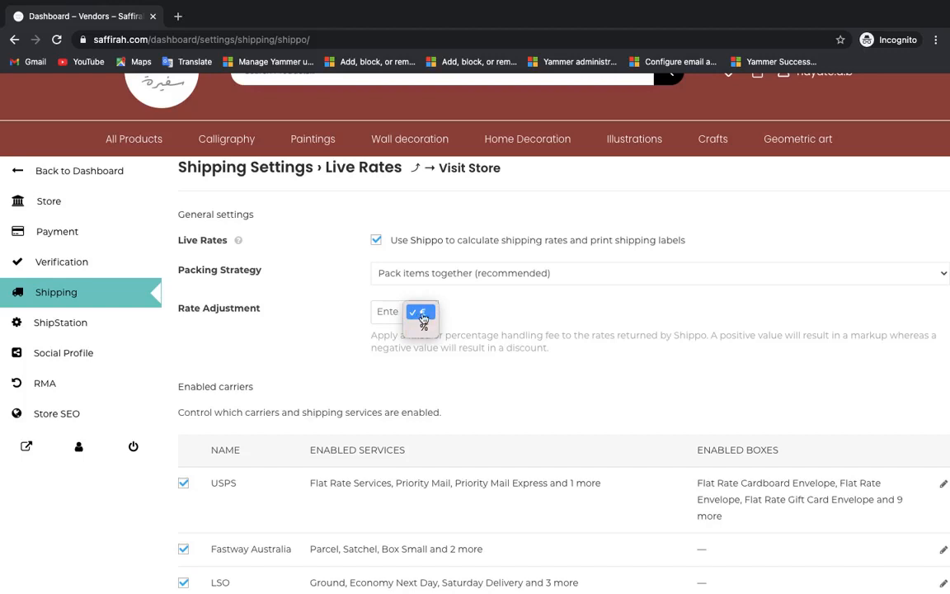
pyautogui.click(348, 317)
pyautogui.click(422, 316)
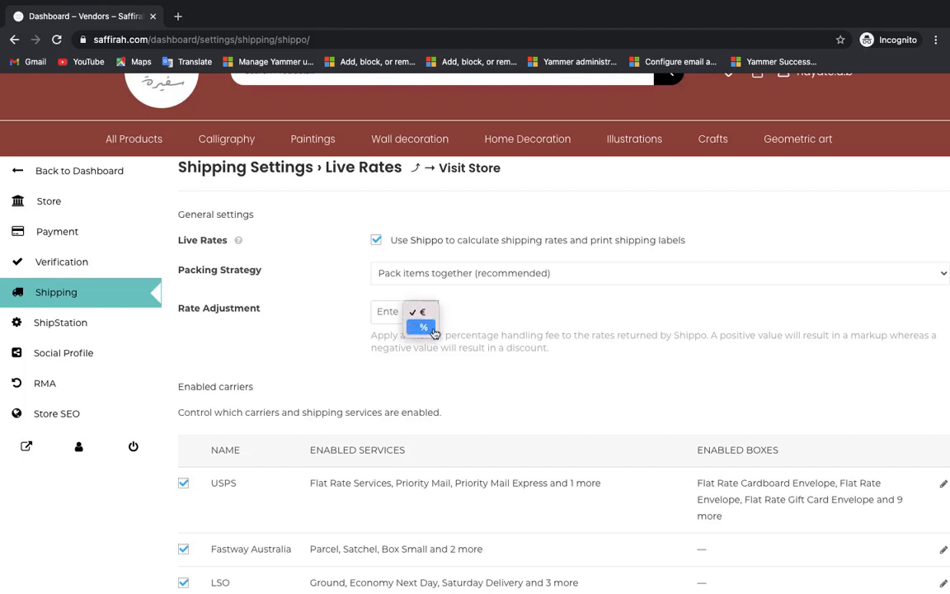
pyautogui.click(393, 292)
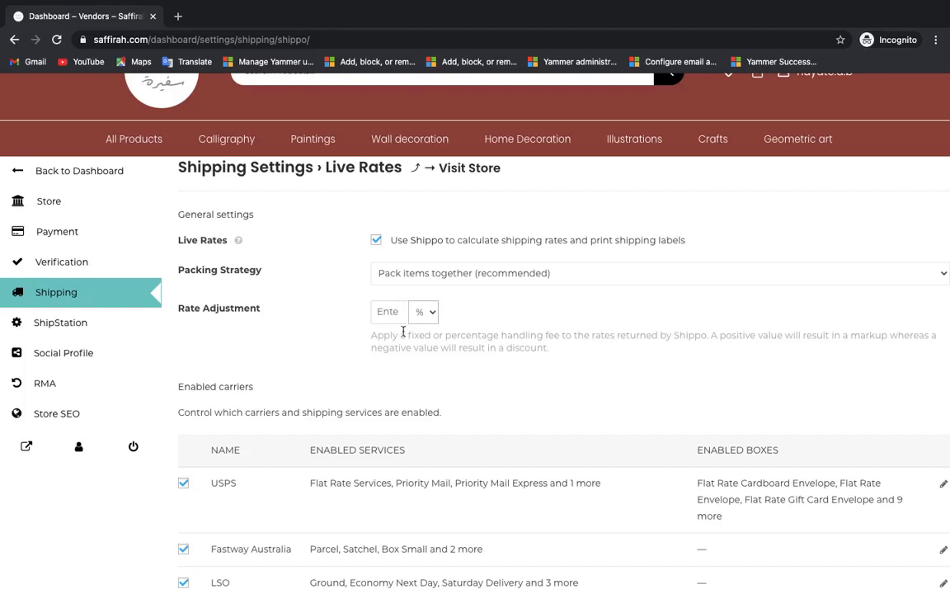
# Disable the carriers Fastway Australia, LSO, DHL Express, Sendle, CouriersPlease and Deutsche Post, leaving only USPS enabled
pyautogui.scroll(-1, 376, 348)
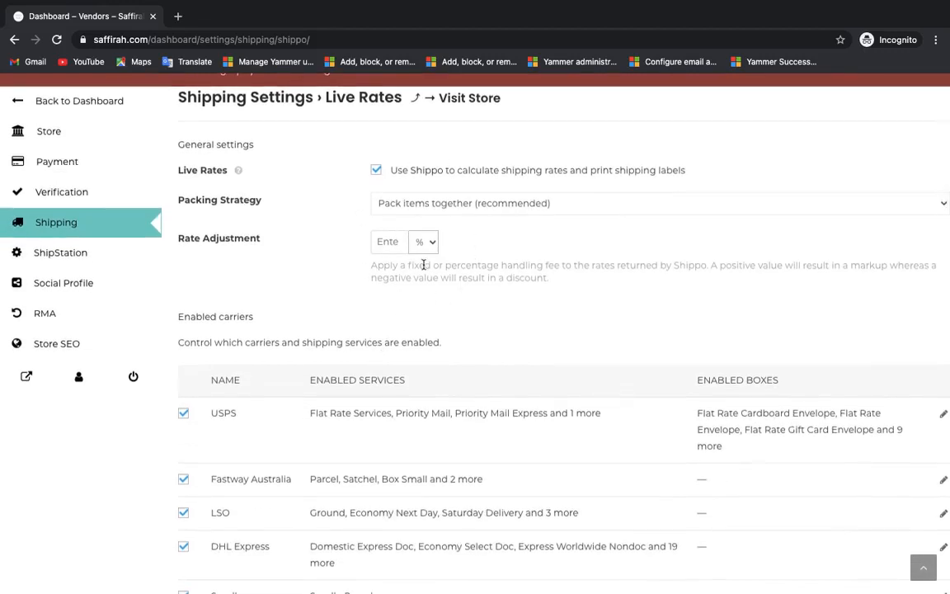
pyautogui.scroll(-2, 424, 269)
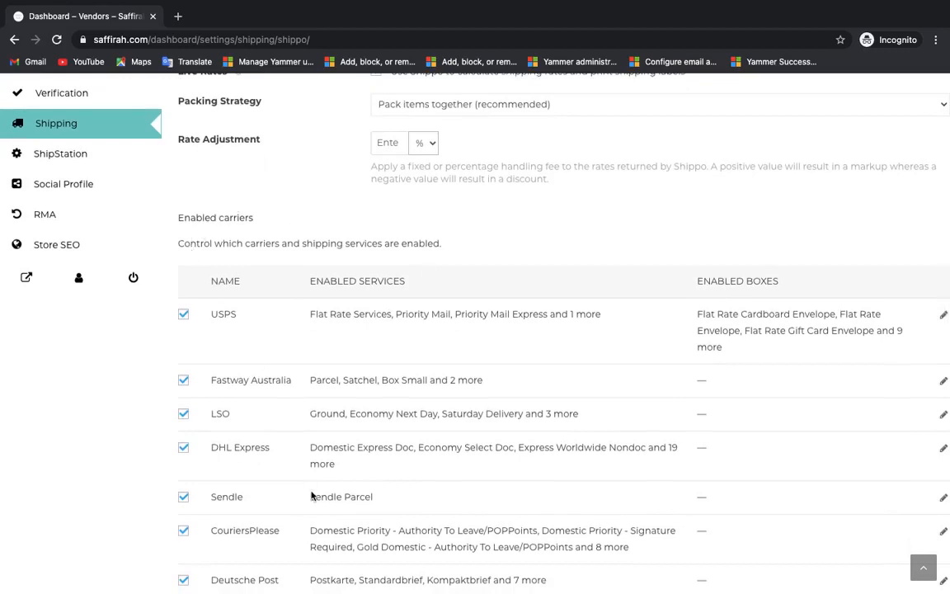
pyautogui.scroll(-1, 312, 494)
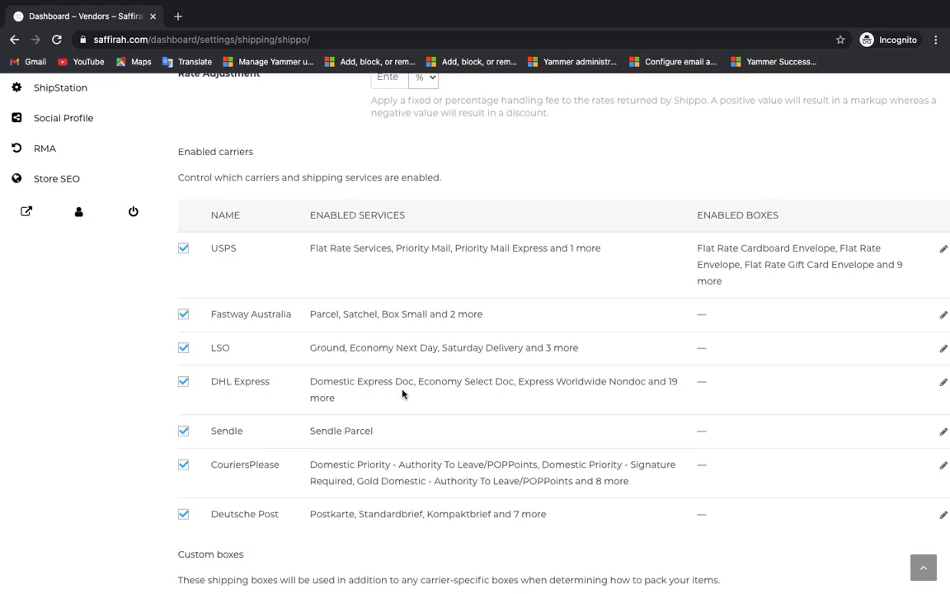
pyautogui.scroll(-1, 402, 393)
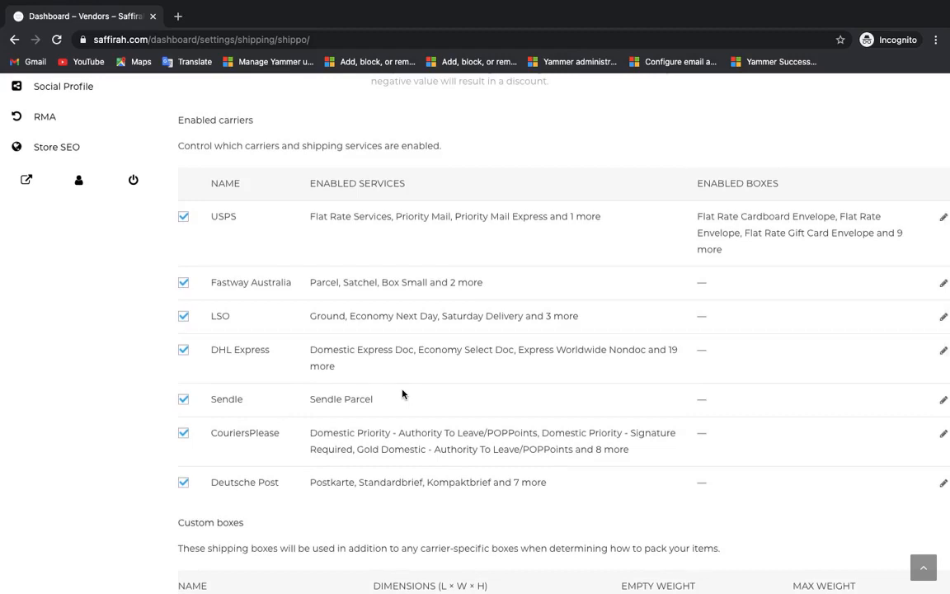
pyautogui.scroll(1, 402, 393)
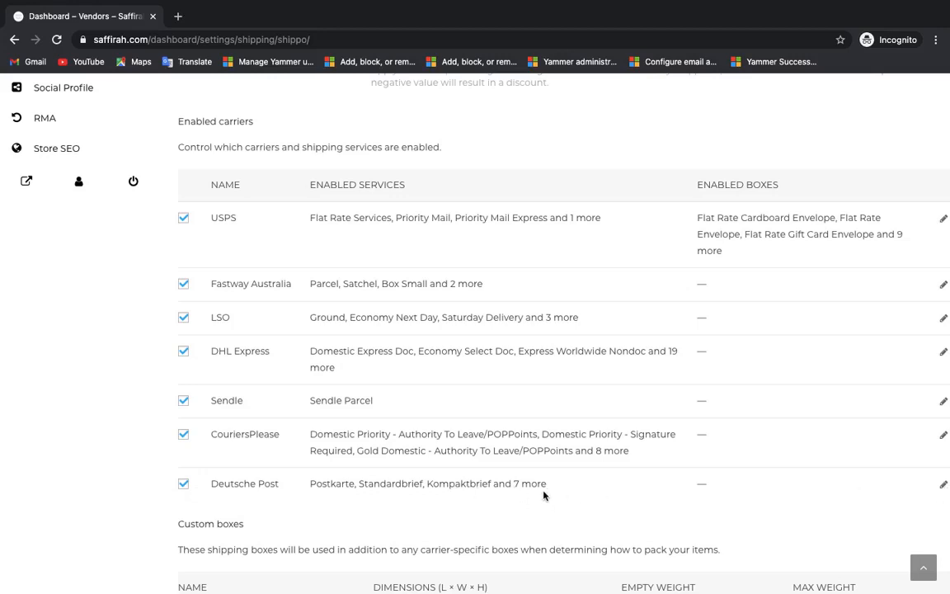
pyautogui.scroll(1, 562, 499)
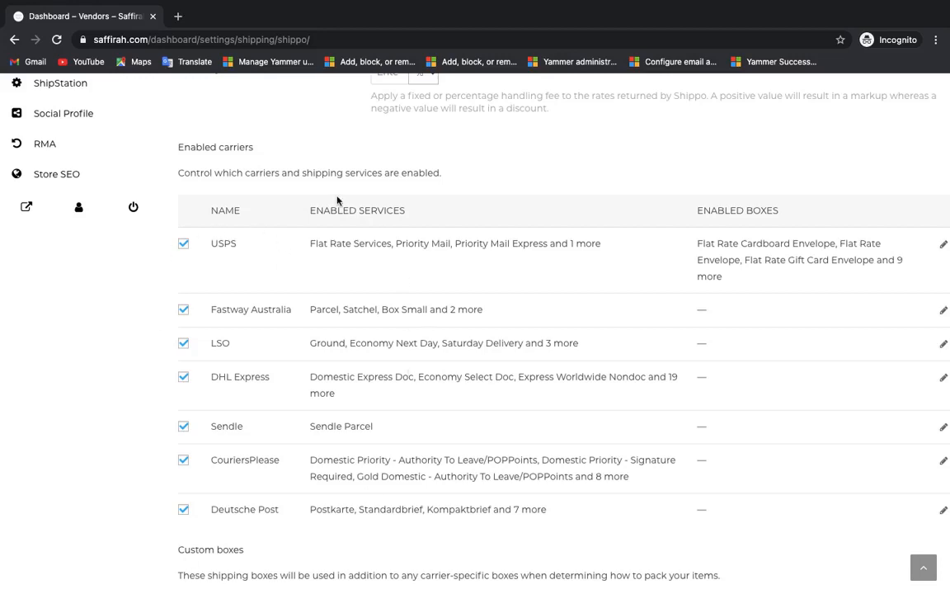
pyautogui.click(183, 309)
pyautogui.click(184, 342)
pyautogui.click(184, 377)
pyautogui.click(183, 427)
pyautogui.click(183, 460)
pyautogui.click(183, 509)
# Enable Parcel Select, Priority Mail International, Priority Mail Express International and First Class Package International for USPS and save the carrier's changes
pyautogui.click(943, 246)
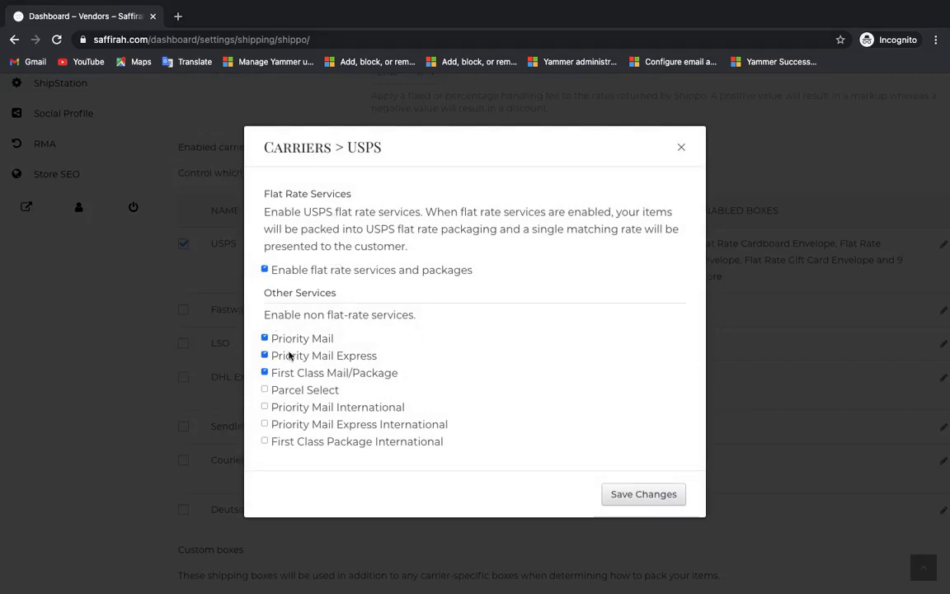
pyautogui.click(264, 442)
pyautogui.click(265, 424)
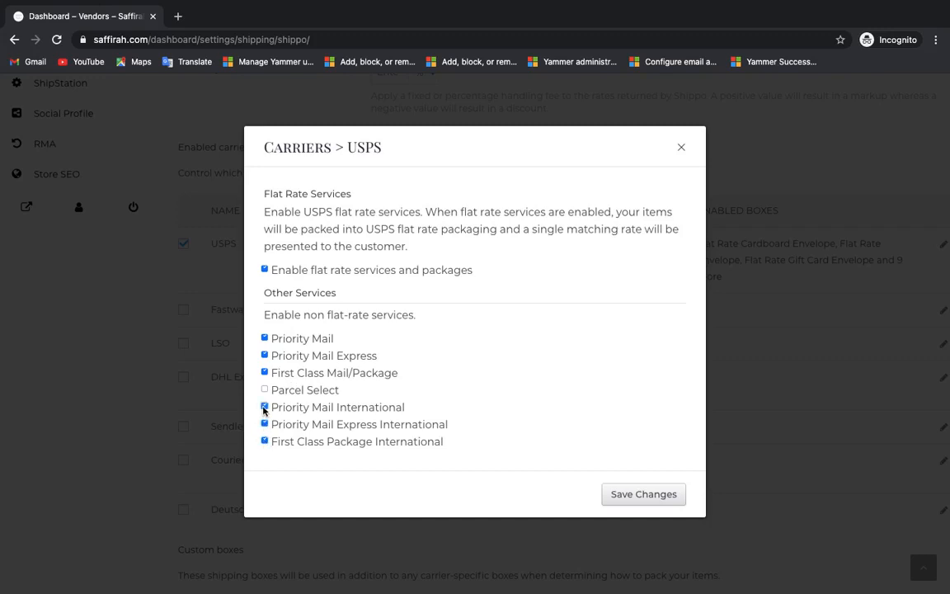
pyautogui.click(264, 389)
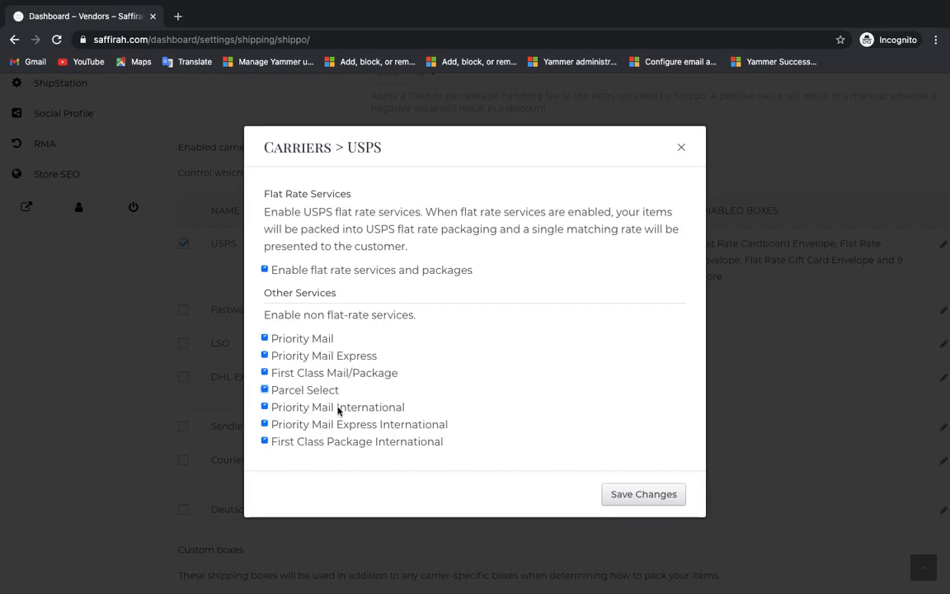
pyautogui.click(625, 499)
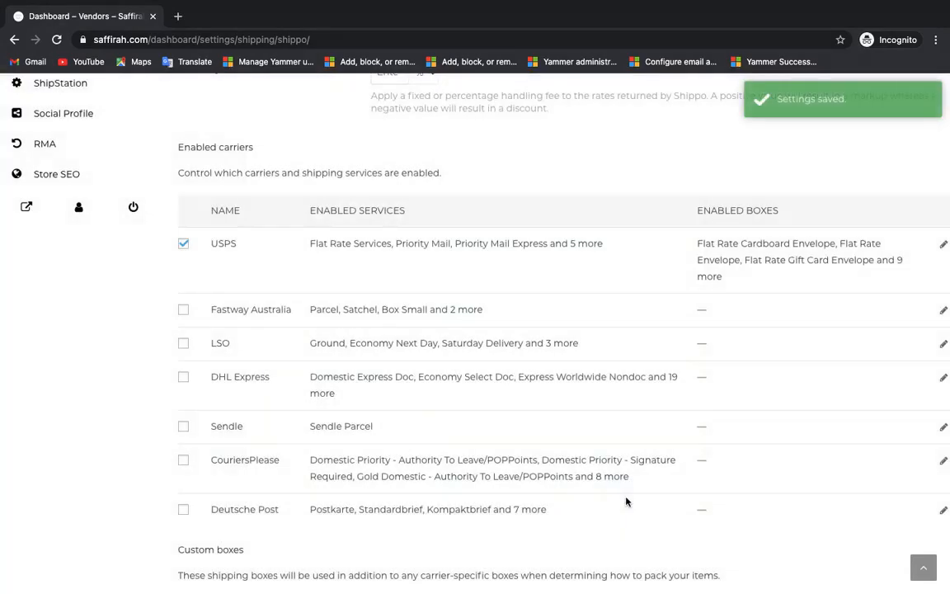
# Open the form for adding a custom box and examine the unit choices for its box weight and max weight
pyautogui.scroll(-1, 493, 409)
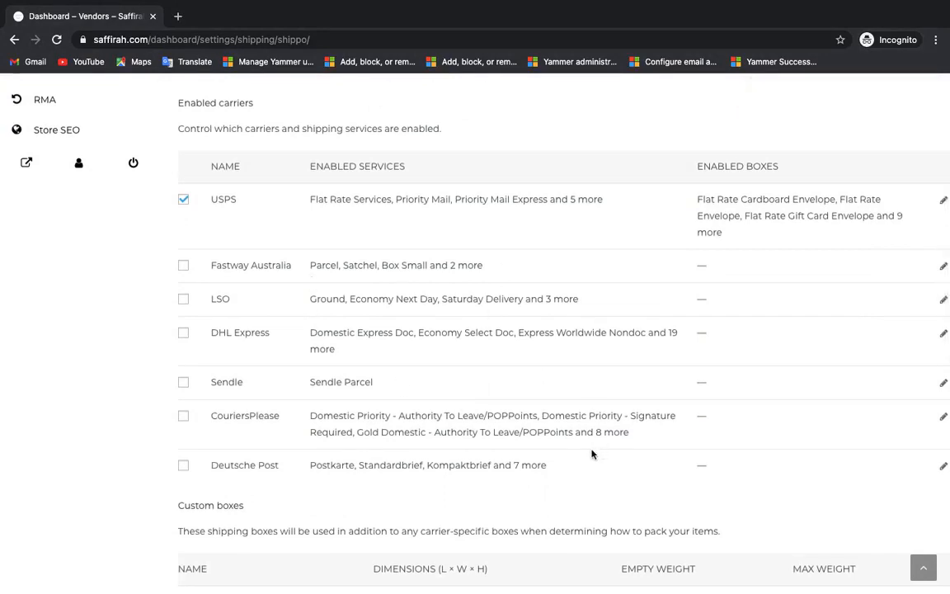
pyautogui.scroll(-3, 591, 453)
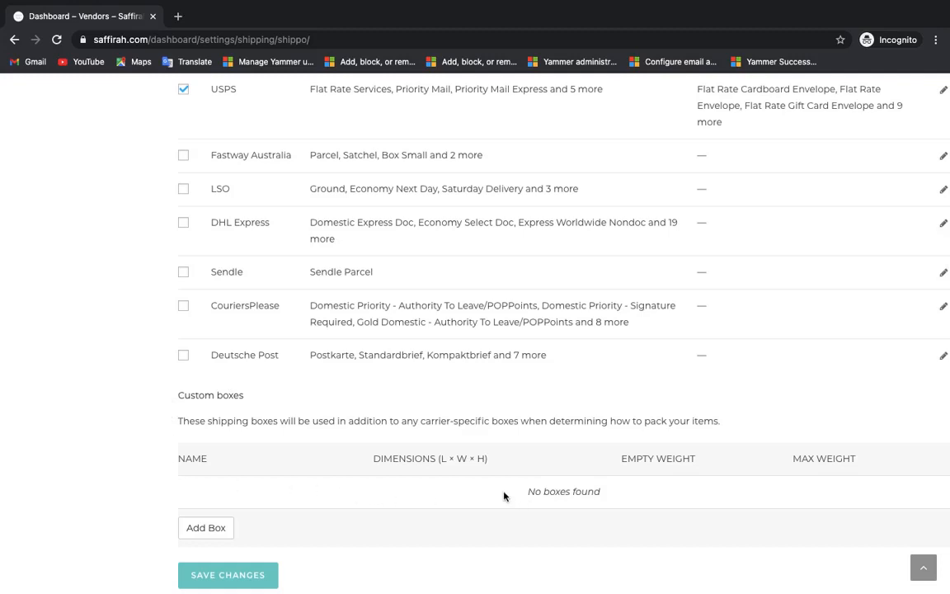
pyautogui.scroll(-2, 505, 495)
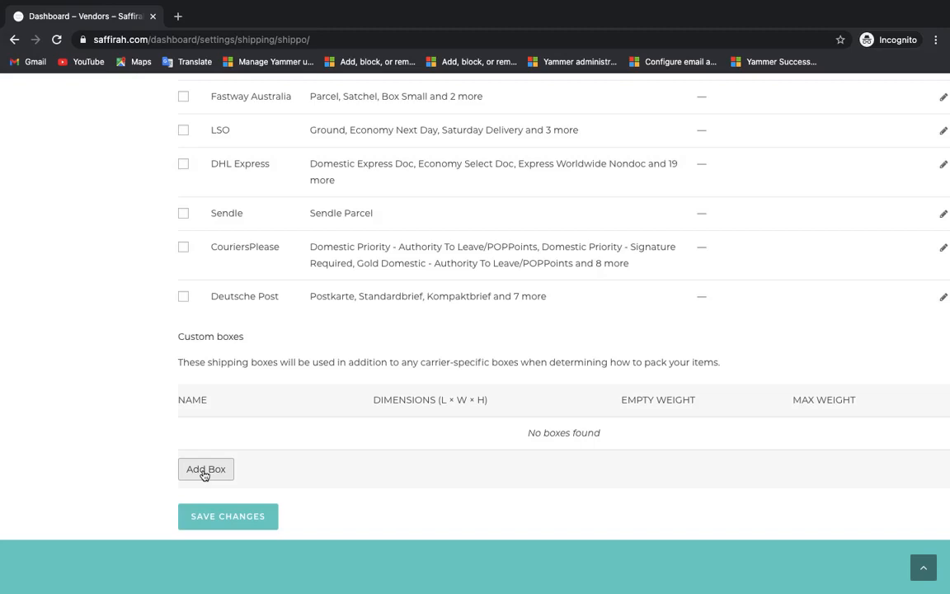
pyautogui.click(204, 471)
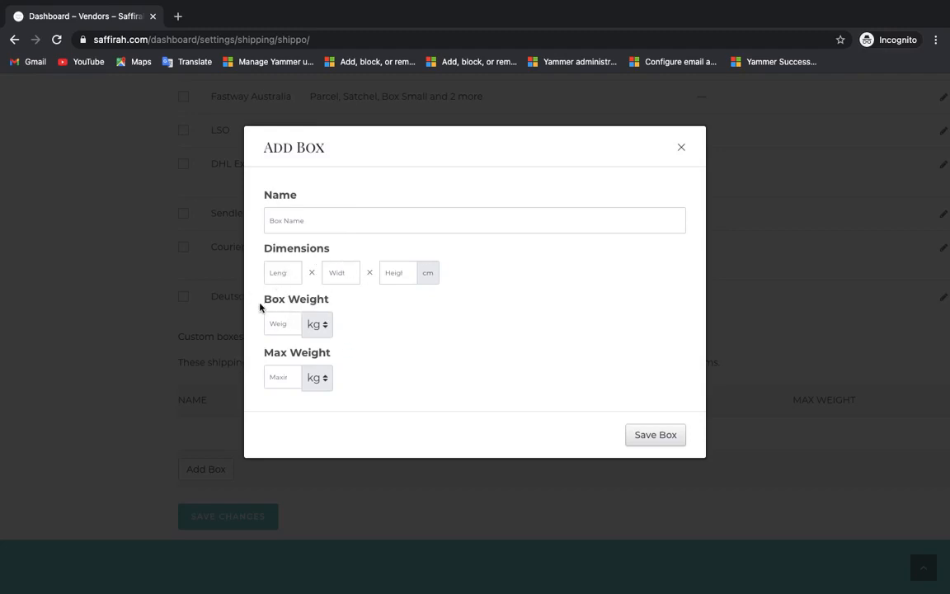
pyautogui.click(328, 331)
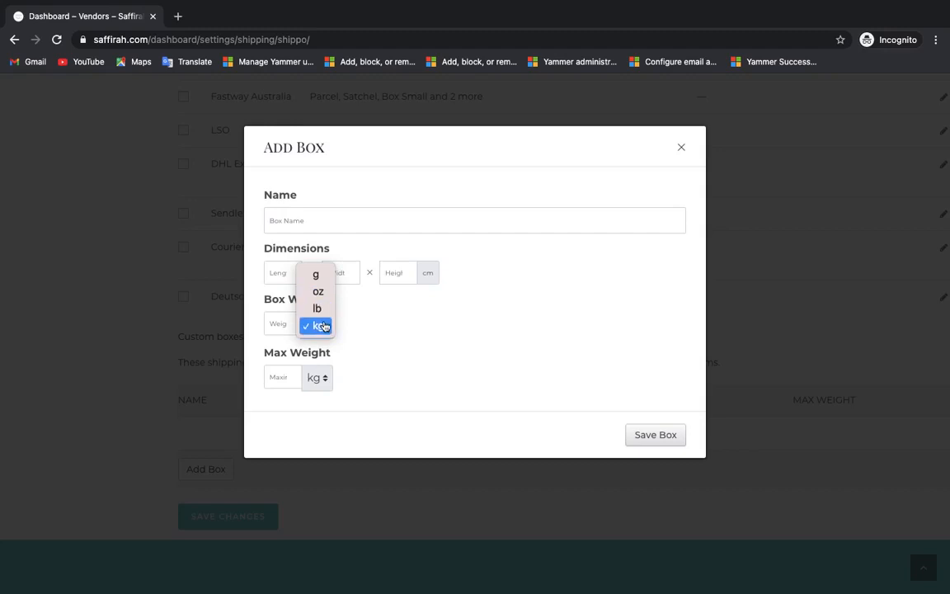
pyautogui.click(322, 325)
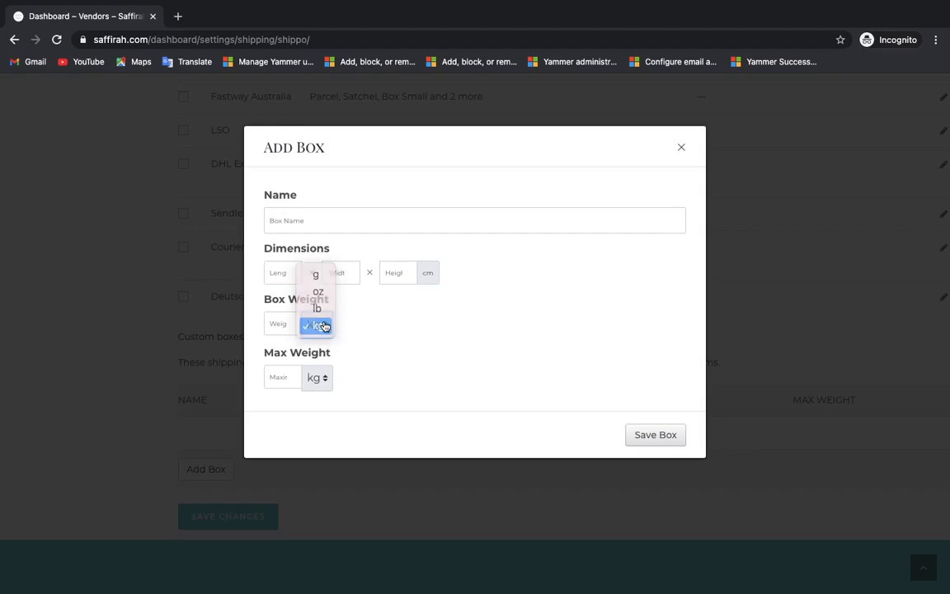
pyautogui.click(329, 387)
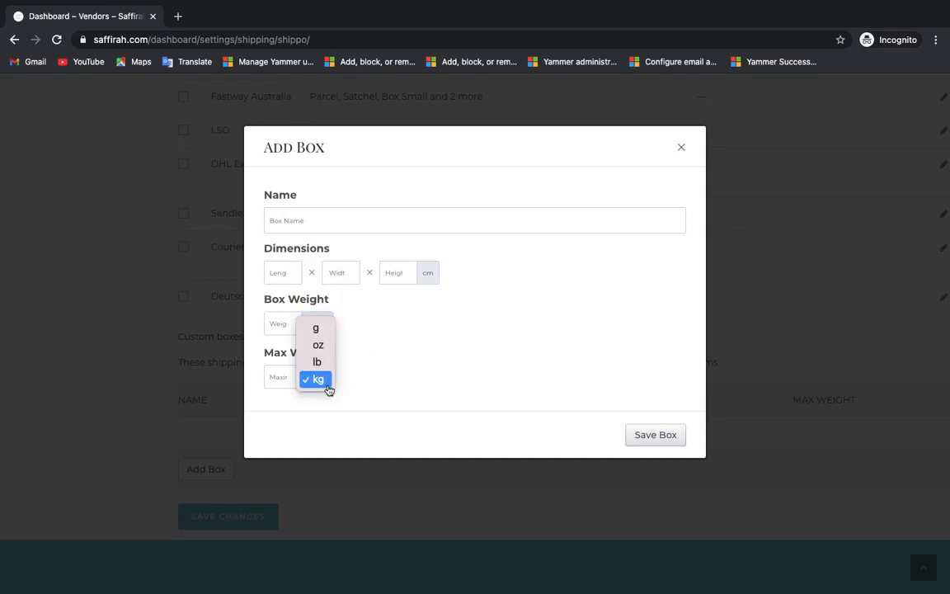
pyautogui.click(388, 372)
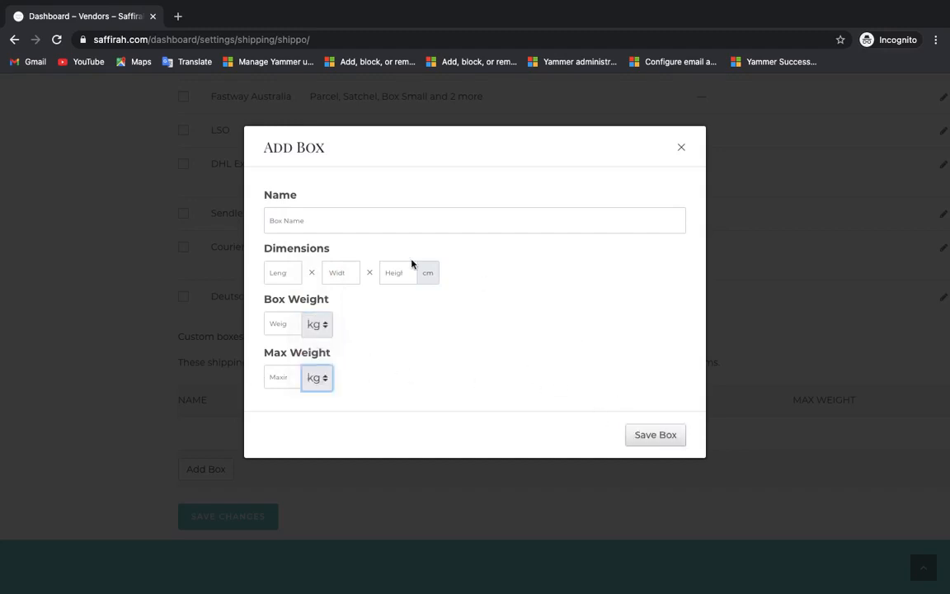
# Close the custom box form without saving a box and return from Live Rates to the main shipping settings
pyautogui.click(681, 149)
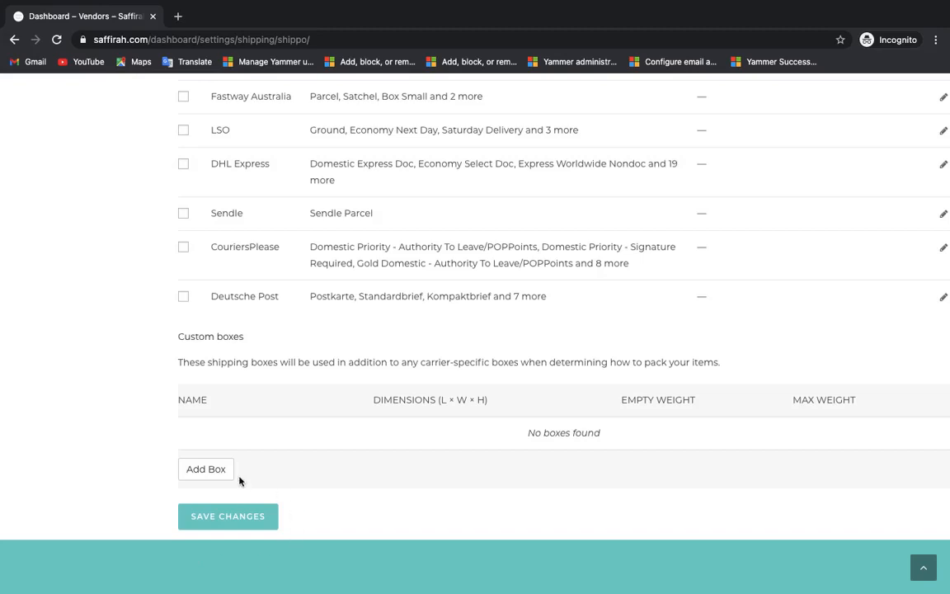
pyautogui.scroll(1, 436, 505)
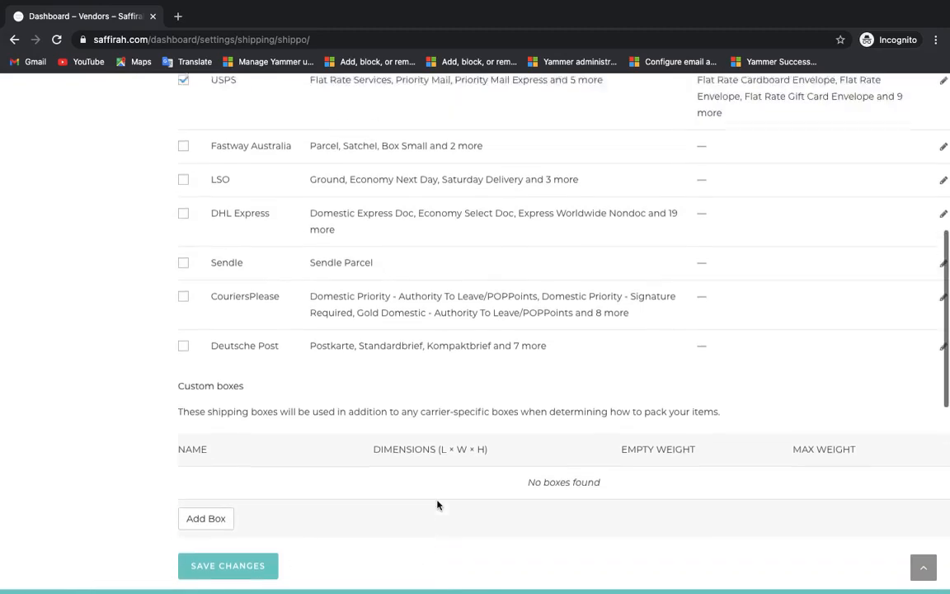
pyautogui.scroll(5, 437, 505)
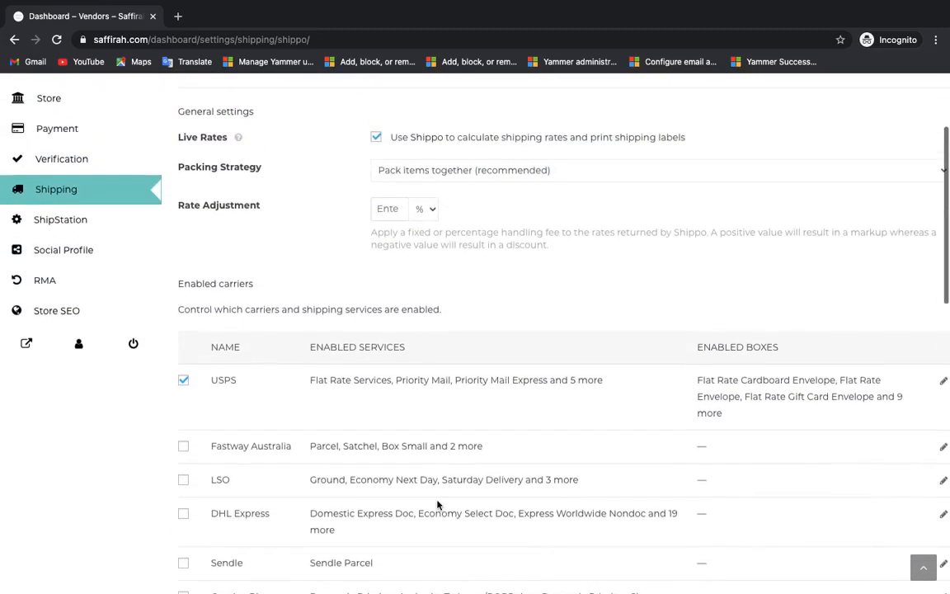
pyautogui.scroll(1, 437, 505)
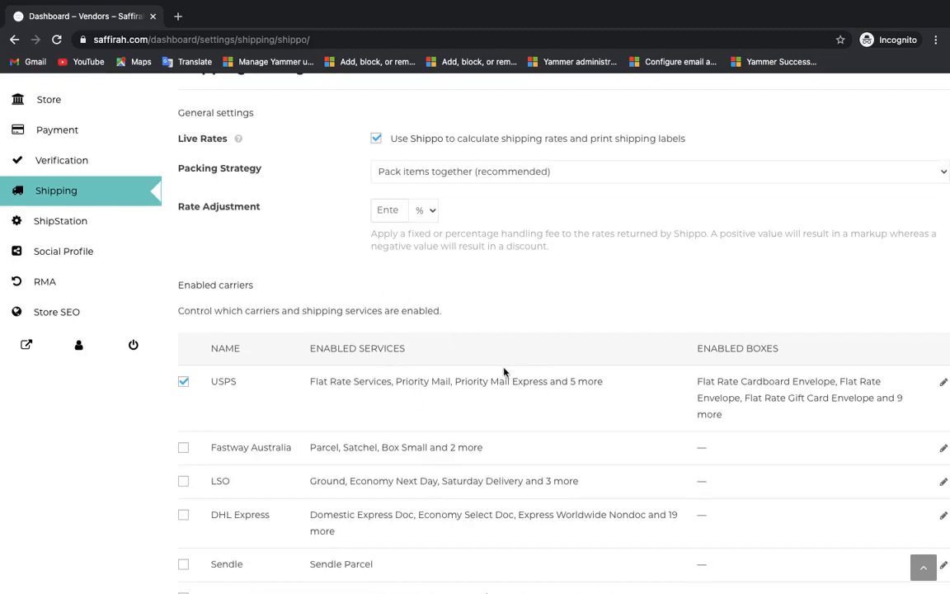
pyautogui.scroll(2, 503, 371)
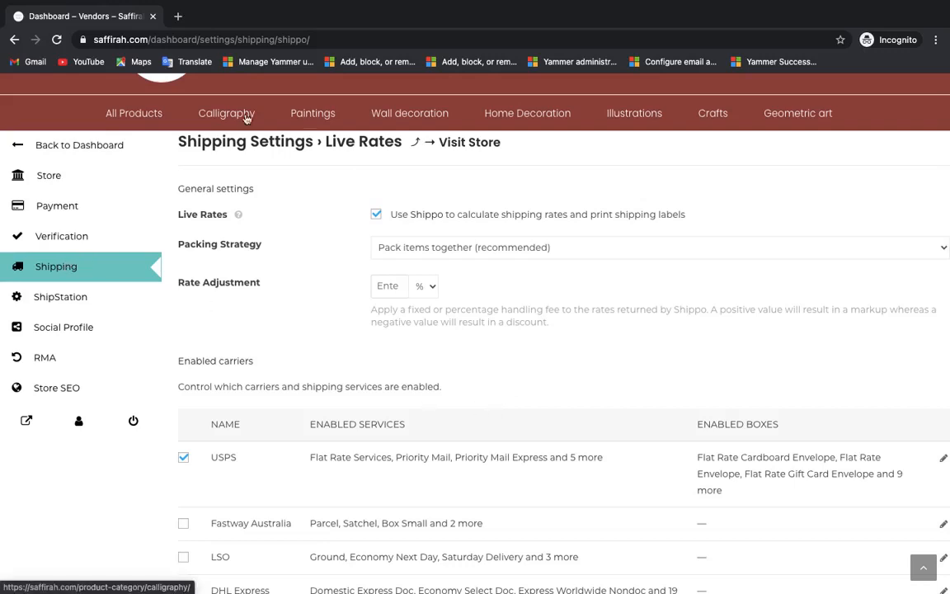
pyautogui.click(417, 147)
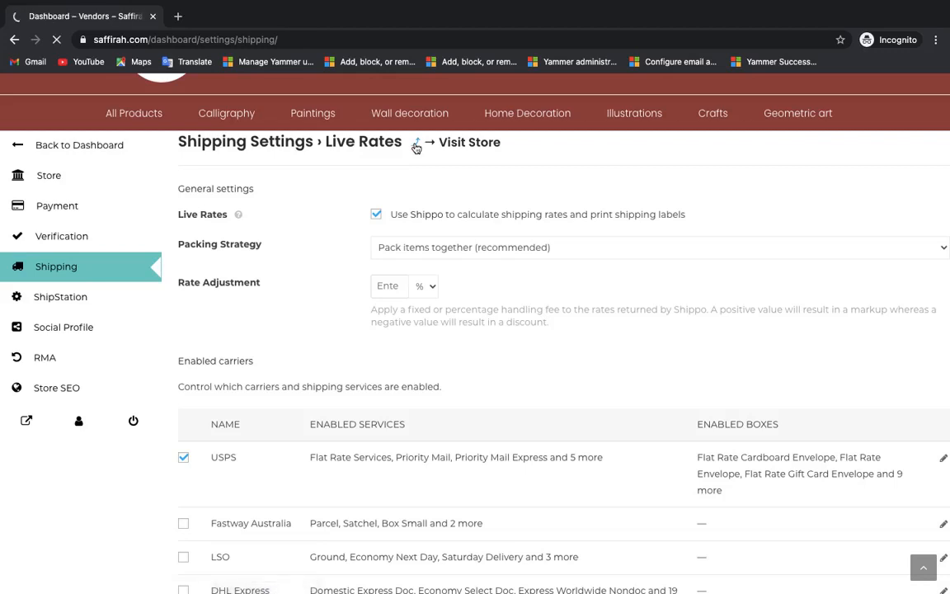
# Open the Flat Rate configuration and start a new shipping profile named Light weights
pyautogui.scroll(-3, 367, 330)
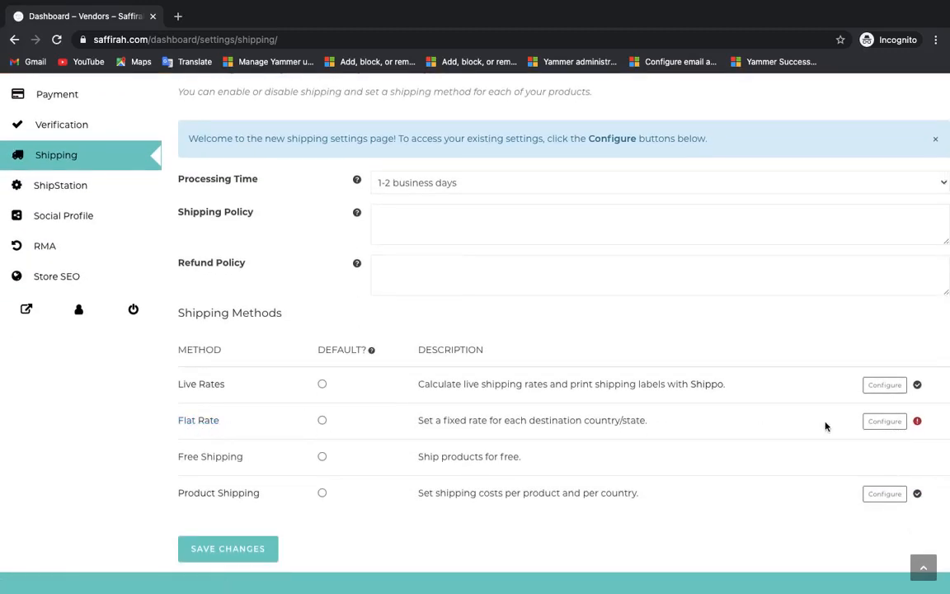
pyautogui.click(884, 424)
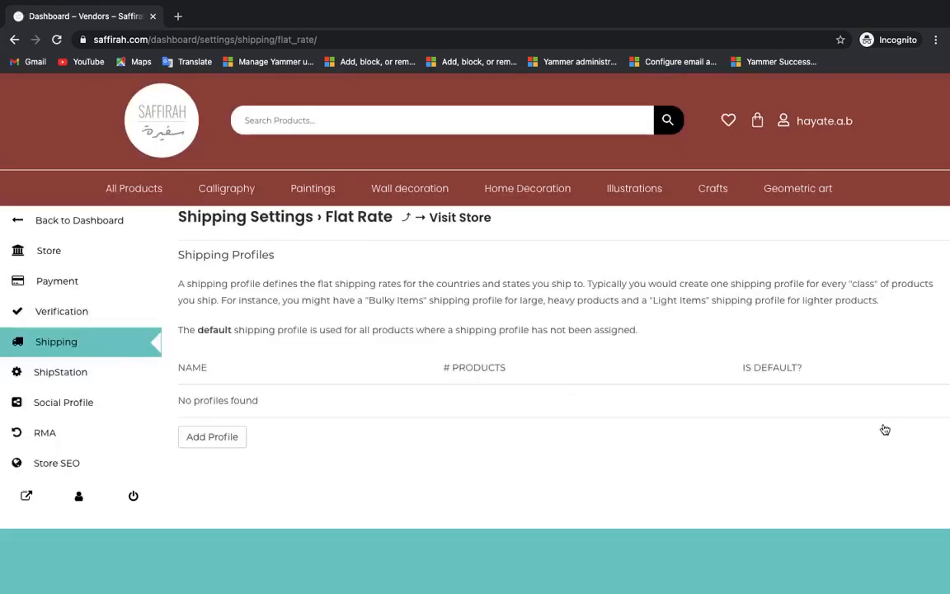
pyautogui.click(207, 441)
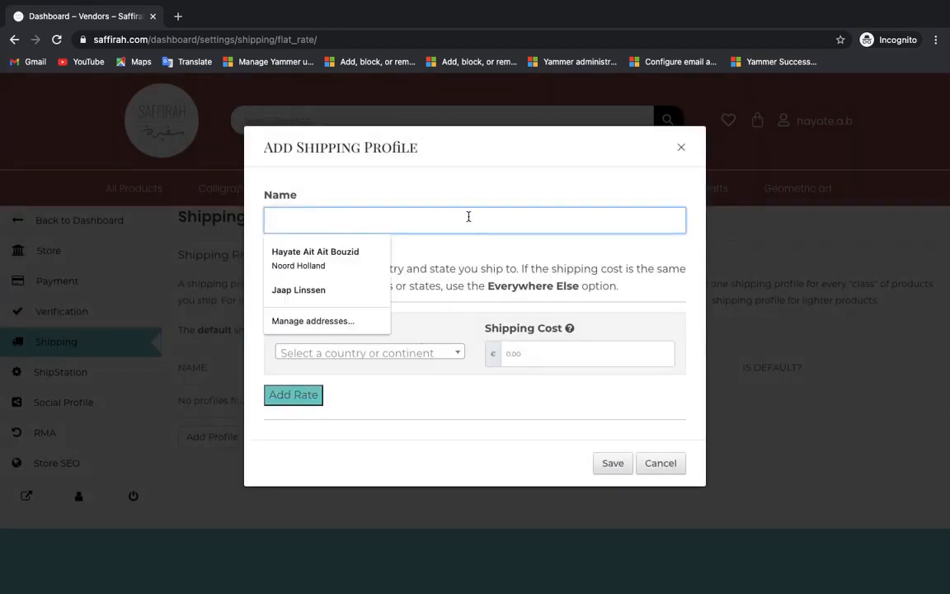
pyautogui.write('Light weights')
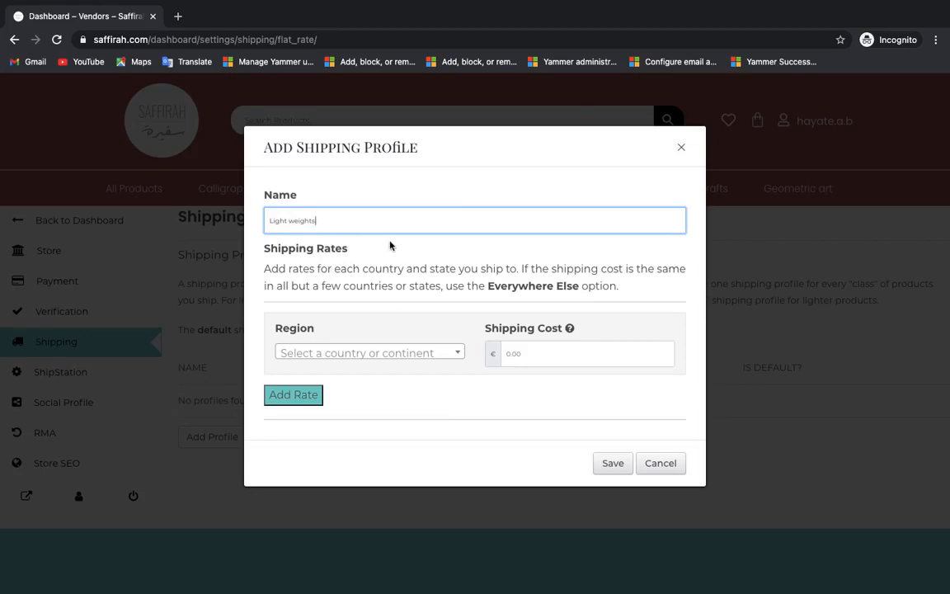
# Set the profile's first rate to the region Africa with a shipping cost of €20
pyautogui.click(450, 353)
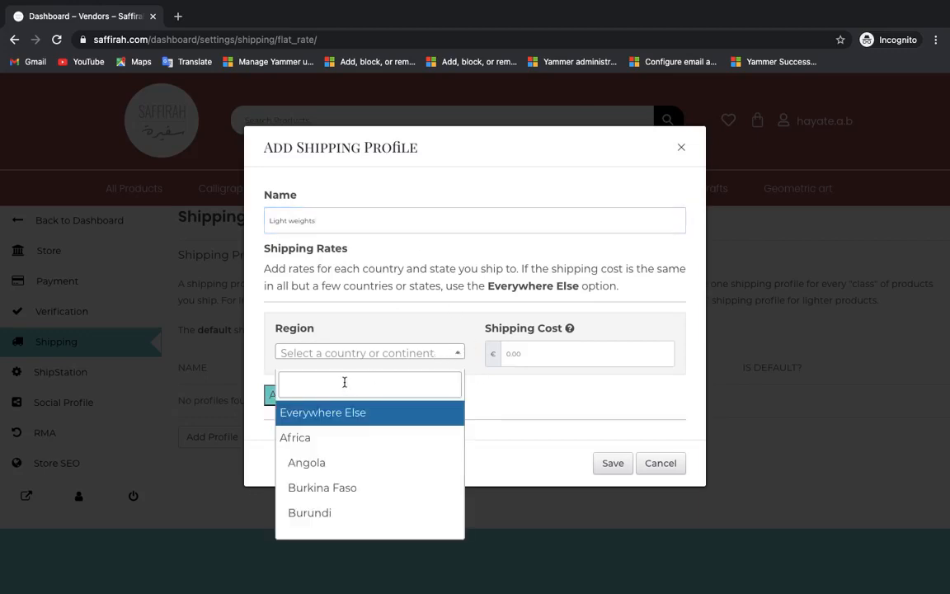
pyautogui.click(353, 444)
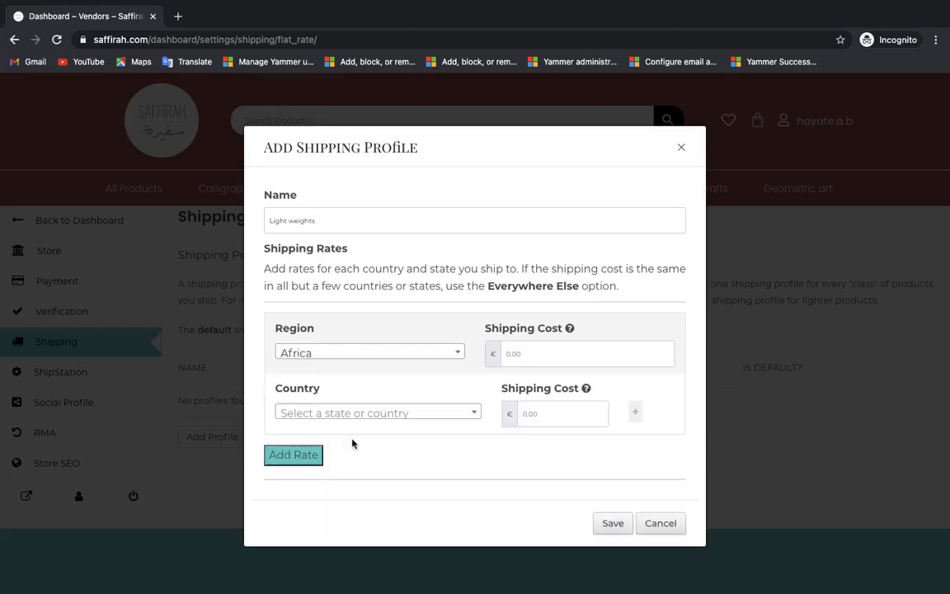
pyautogui.click(531, 349)
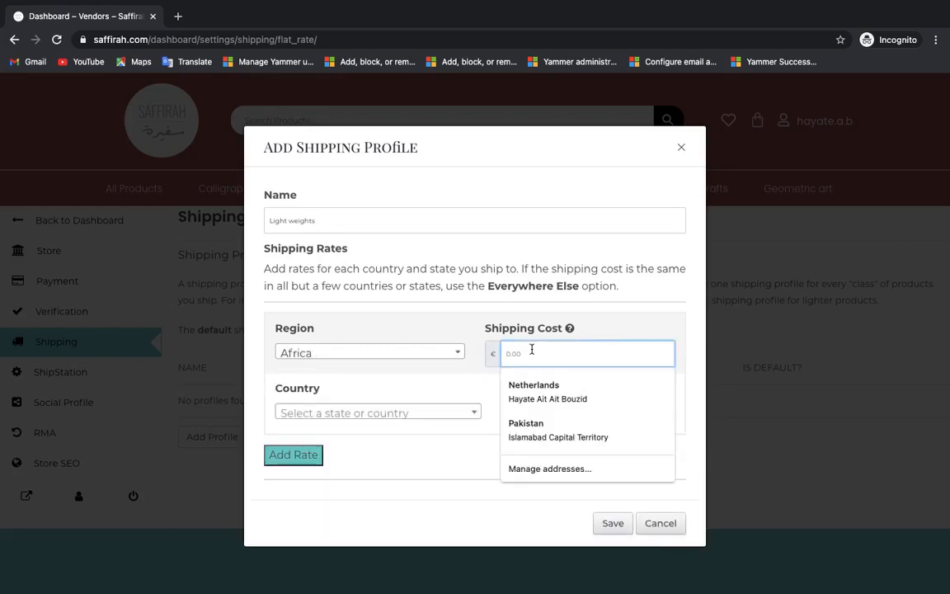
pyautogui.write('20')
pyautogui.click(634, 327)
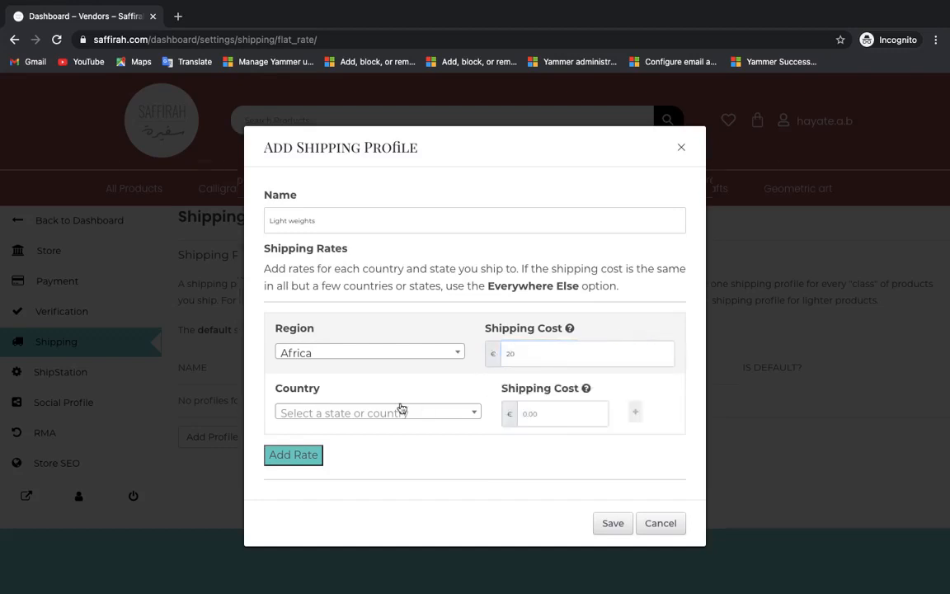
pyautogui.scroll(-1, 535, 334)
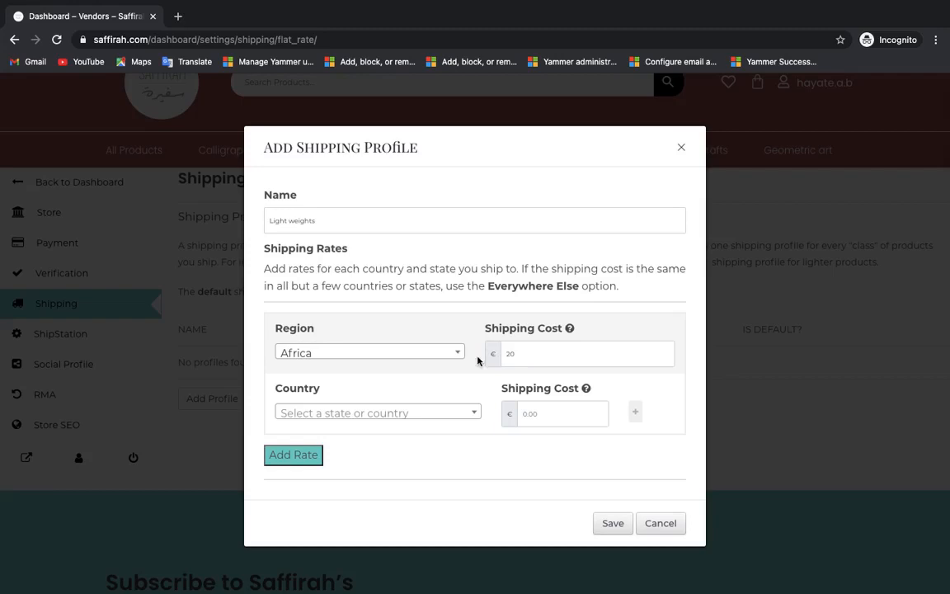
# Choose Angola as a country under Africa and set its shipping cost to €25
pyautogui.click(434, 417)
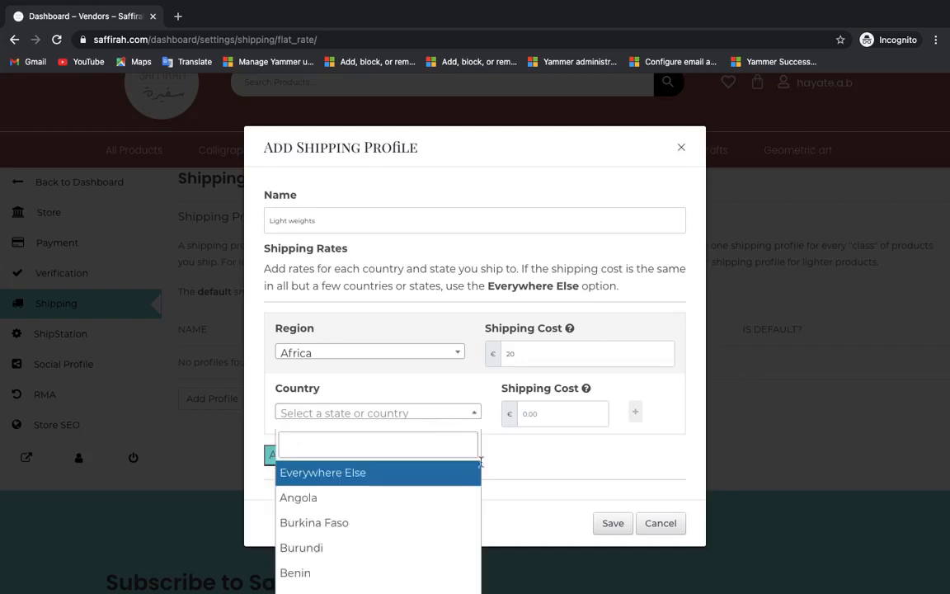
pyautogui.click(365, 505)
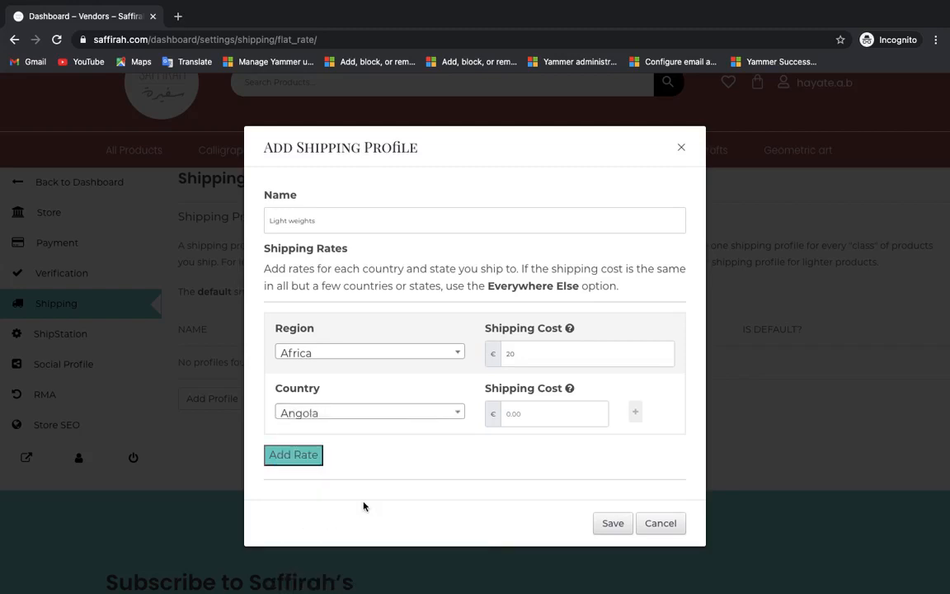
pyautogui.click(514, 416)
pyautogui.write('25')
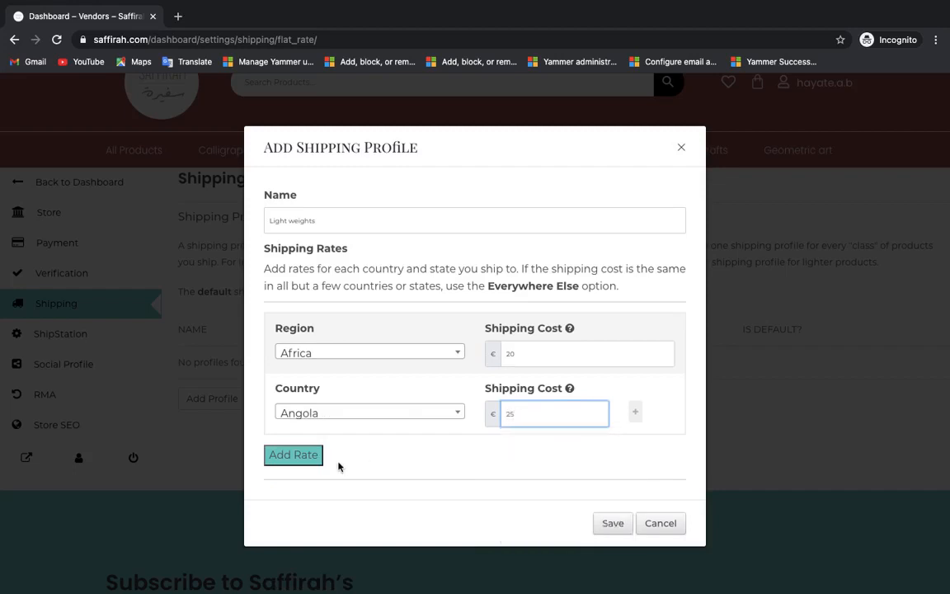
# Add a second country row under Africa for Burkina Faso with a shipping cost of €40
pyautogui.click(635, 413)
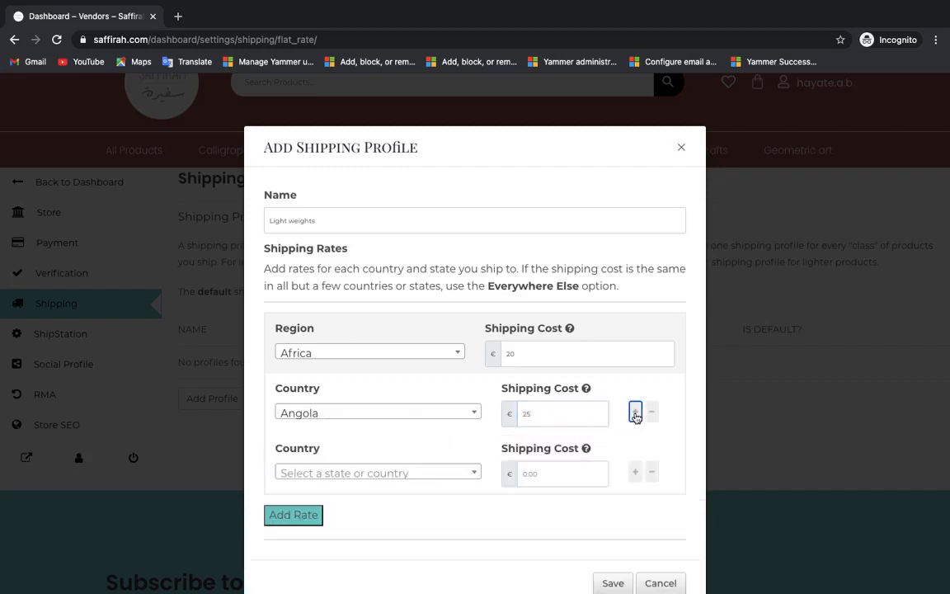
pyautogui.click(326, 480)
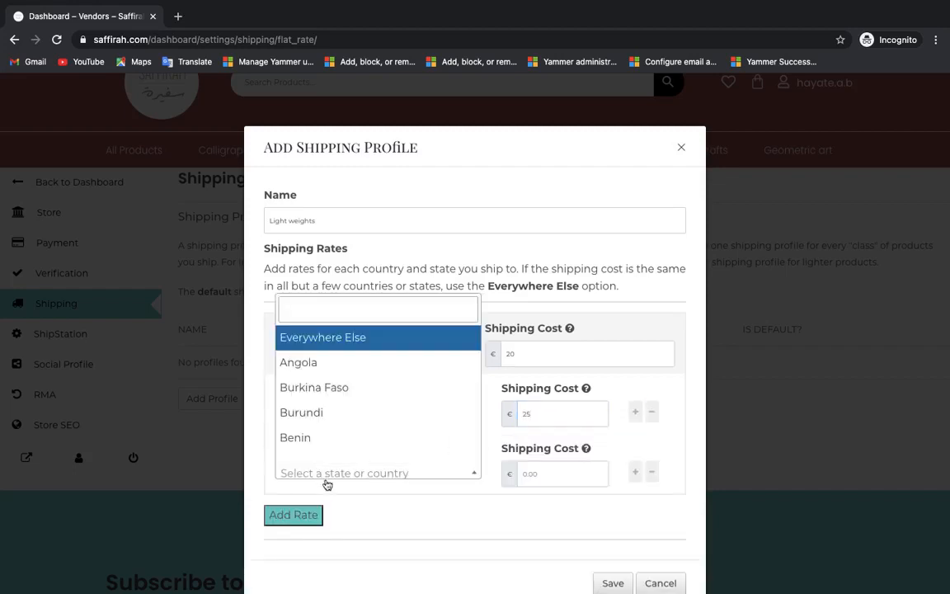
pyautogui.click(354, 395)
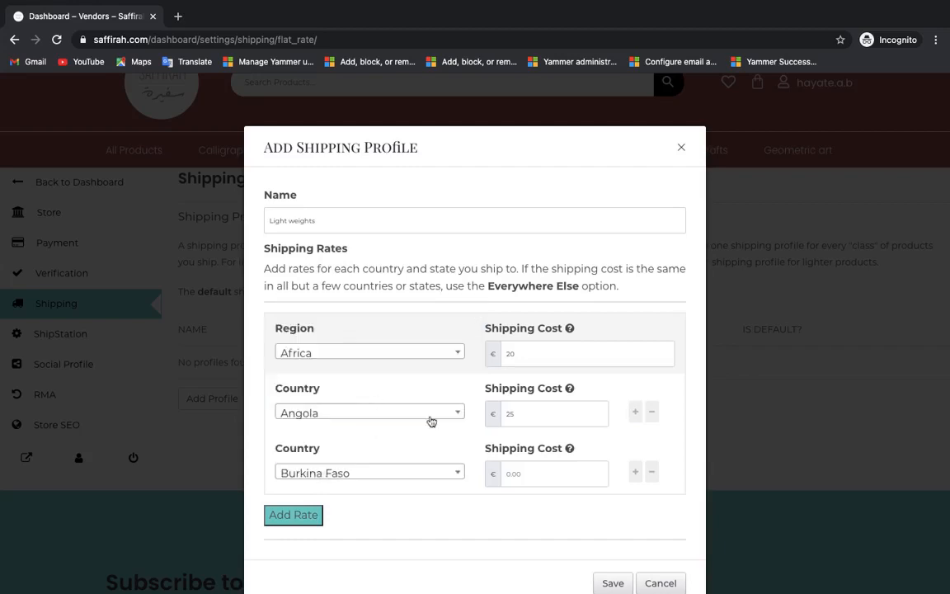
pyautogui.click(549, 475)
pyautogui.write('40')
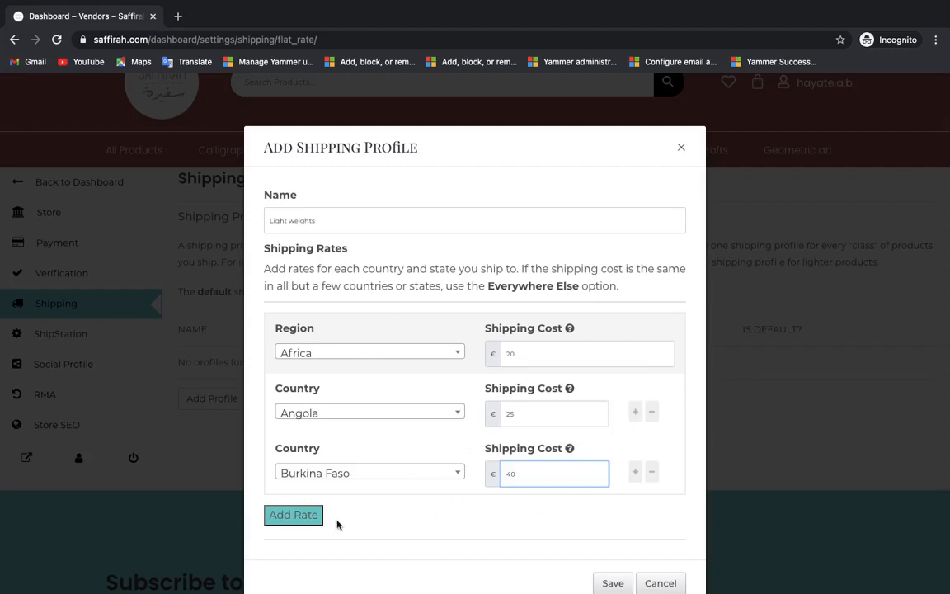
# Add another rate to the profile and choose Europe as its region
pyautogui.click(312, 516)
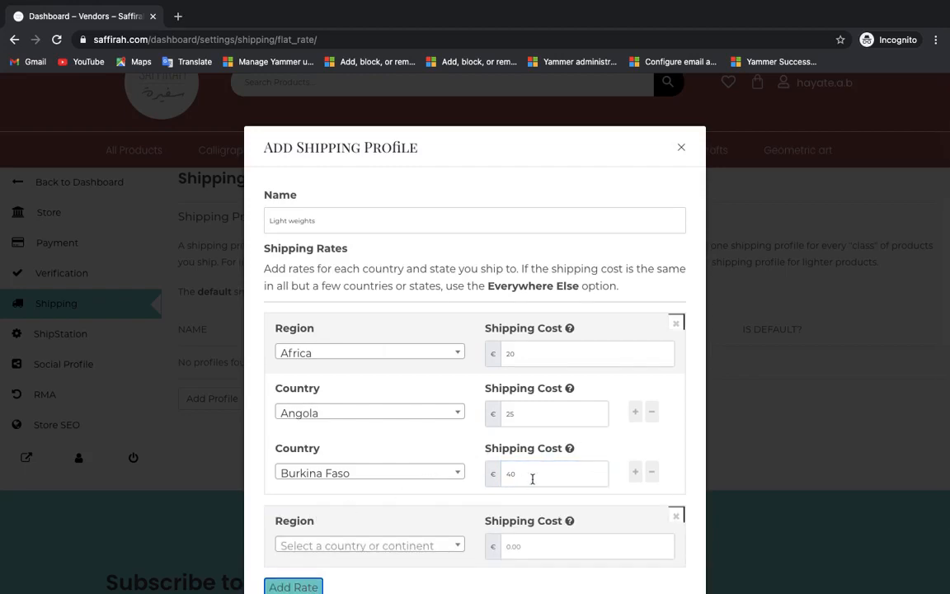
pyautogui.click(451, 541)
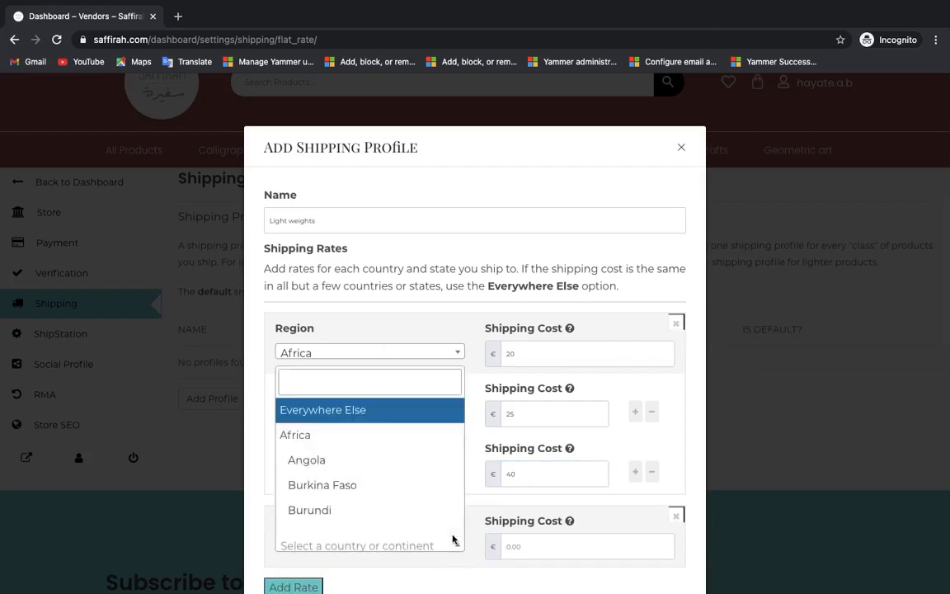
pyautogui.scroll(-2, 371, 471)
pyautogui.scroll(2, 371, 470)
pyautogui.write('euro')
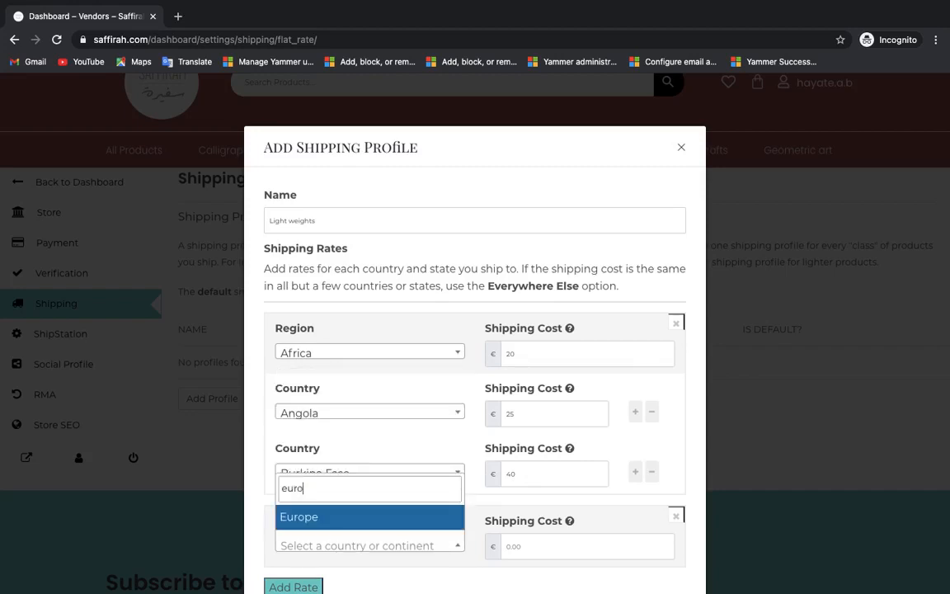
pyautogui.click(299, 516)
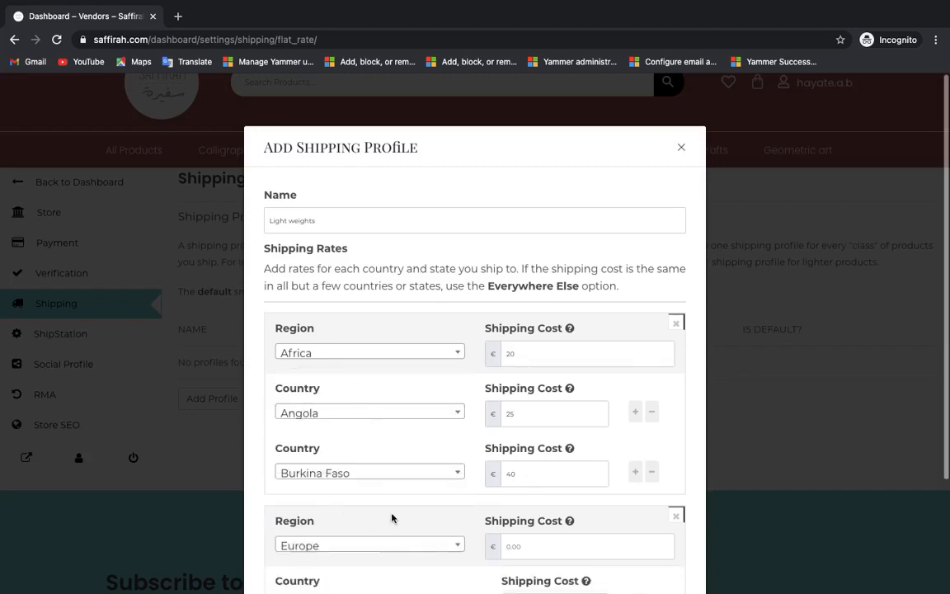
# Choose Austria as the country under Europe and set its shipping cost to €4
pyautogui.scroll(-5, 942, 322)
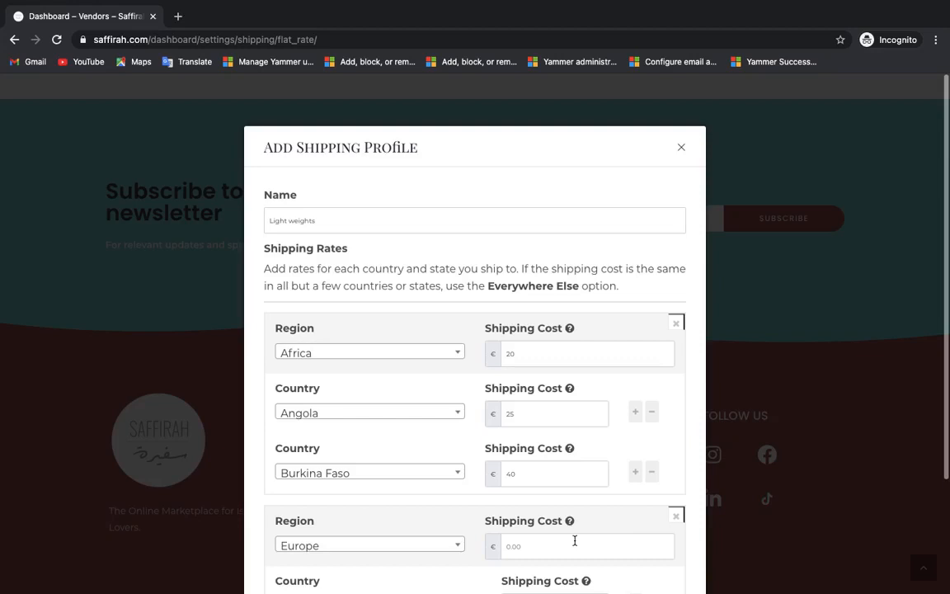
pyautogui.hotkey('ctrl', '-')
pyautogui.hotkey('ctrl', '-')
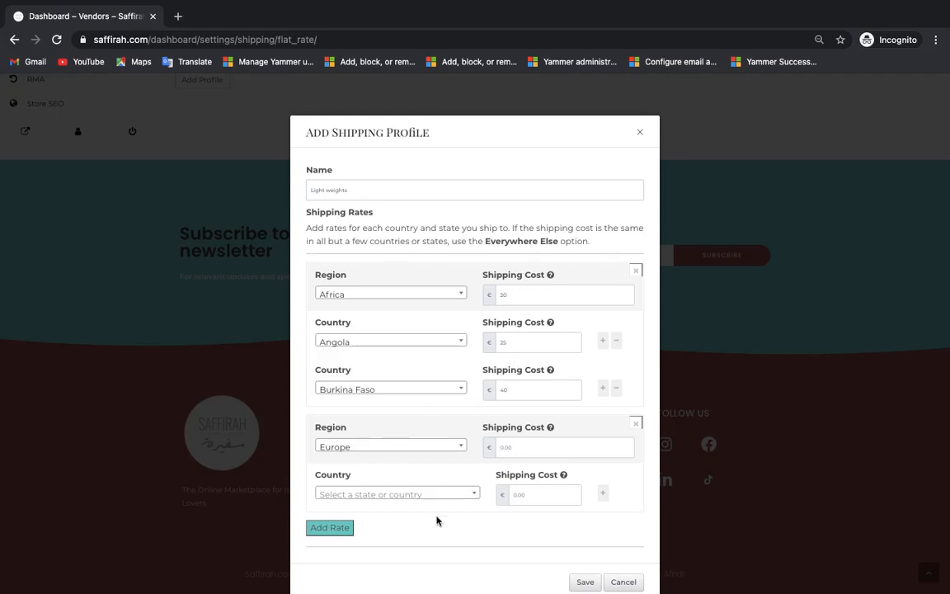
pyautogui.click(420, 496)
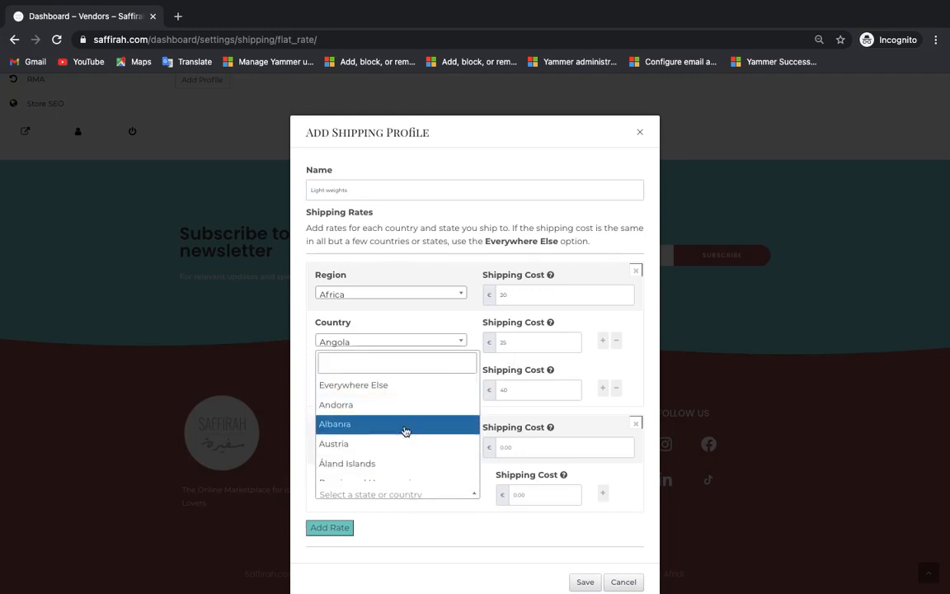
pyautogui.click(348, 445)
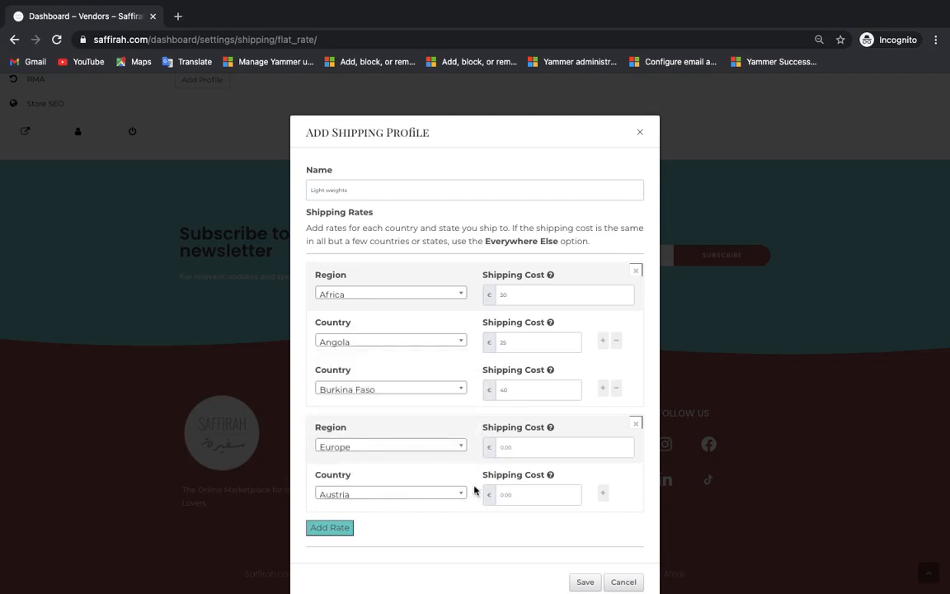
pyautogui.click(509, 492)
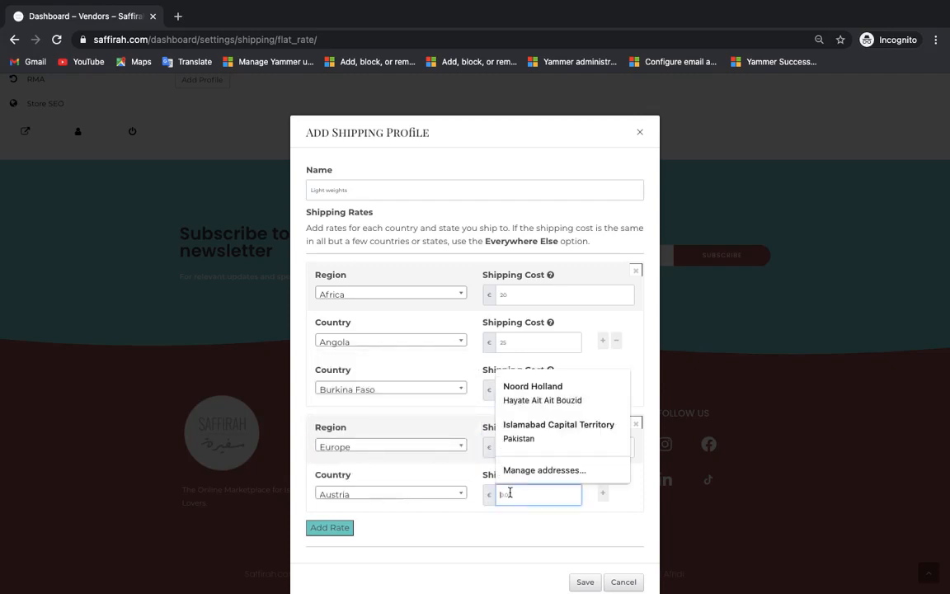
pyautogui.write('4')
pyautogui.click(394, 537)
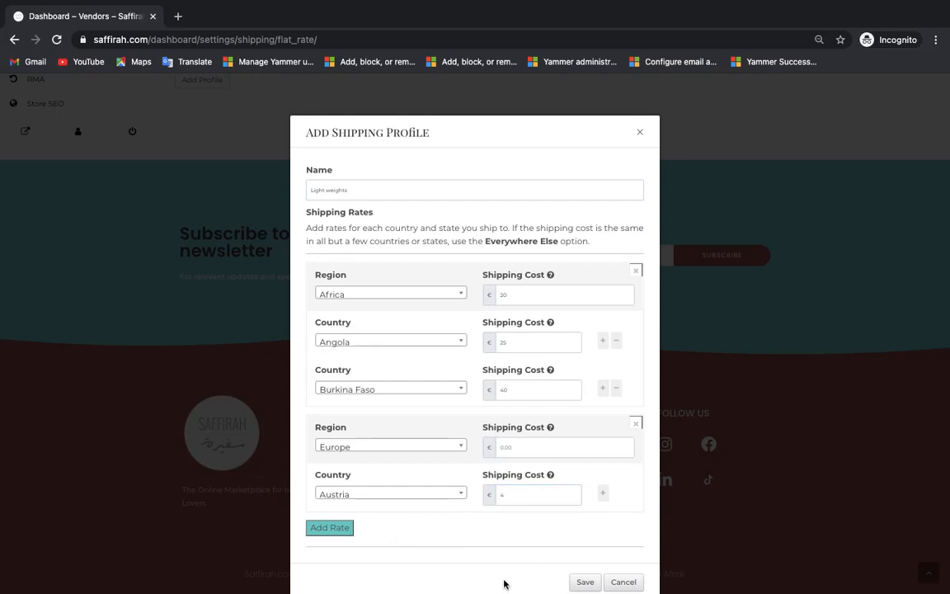
# Save the Light weights shipping profile and return from Flat Rate to the main shipping settings
pyautogui.click(584, 583)
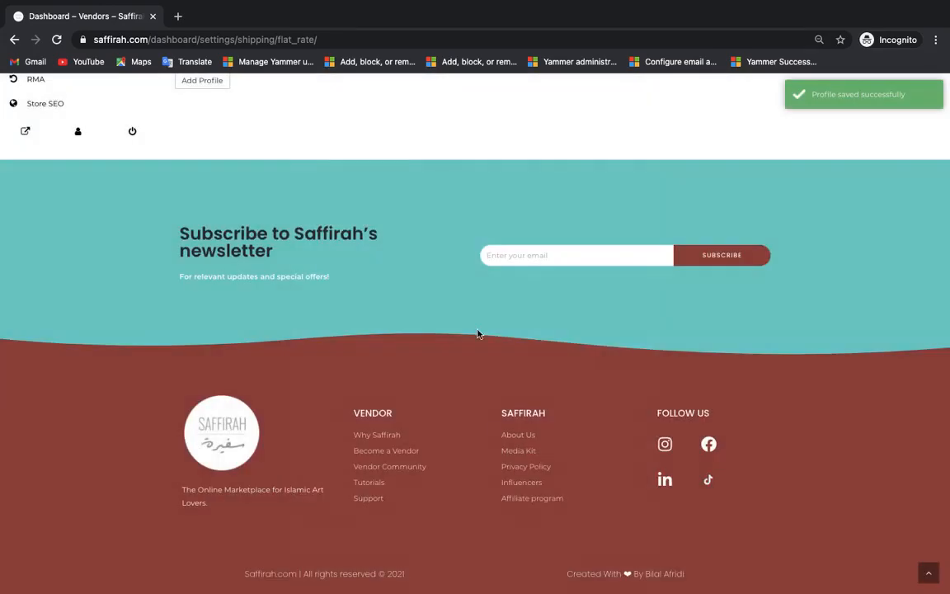
pyautogui.scroll(4, 477, 333)
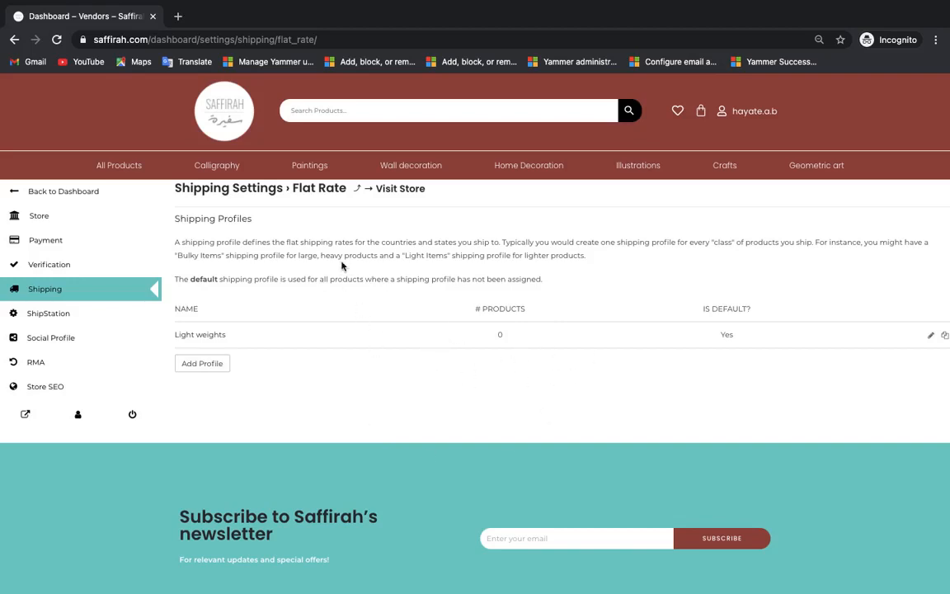
pyautogui.click(360, 192)
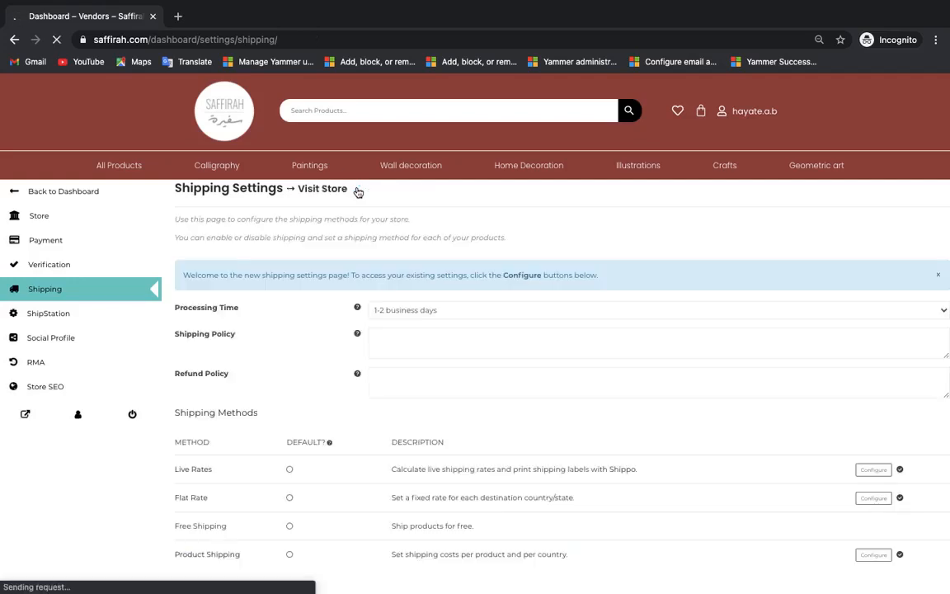
# Open the Store settings and review the address, country, map location, opening hours and biography fields
pyautogui.scroll(-2, 446, 503)
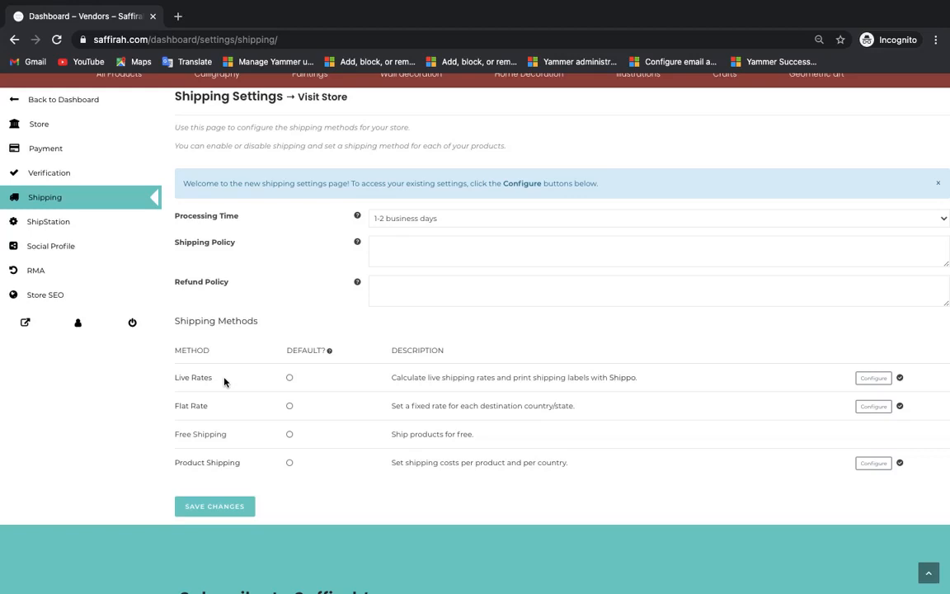
pyautogui.click(72, 136)
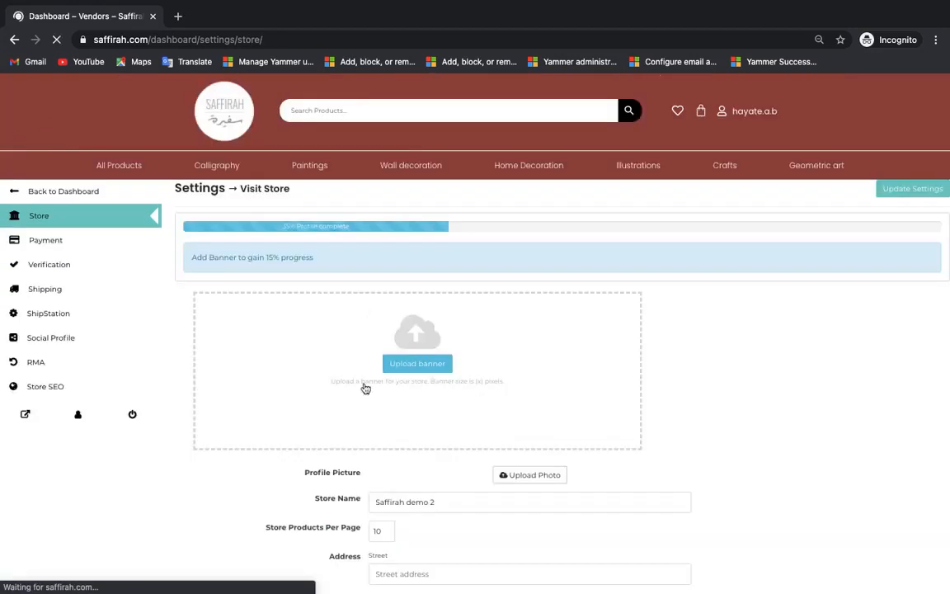
pyautogui.scroll(-3, 363, 392)
pyautogui.scroll(-5, 358, 399)
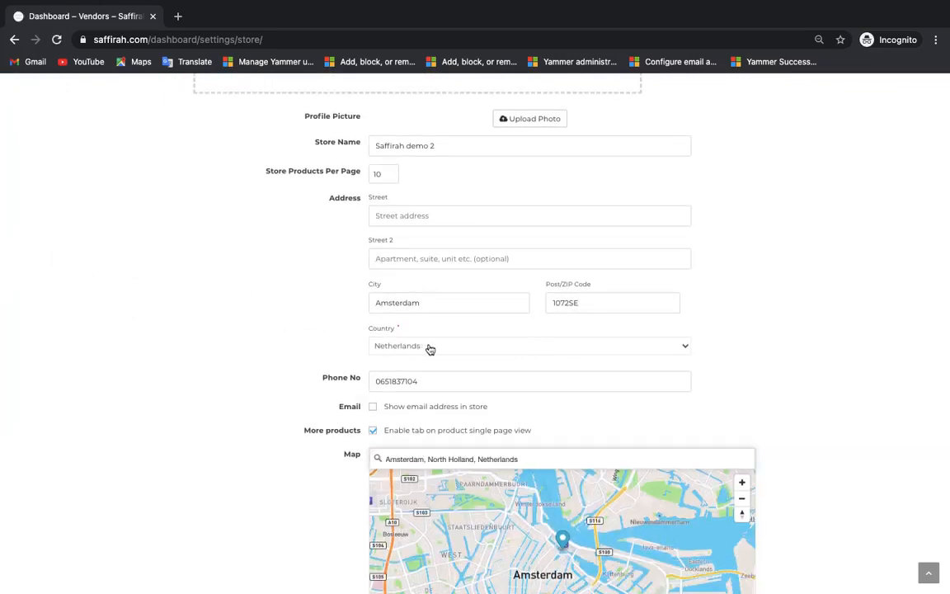
pyautogui.scroll(-10, 269, 342)
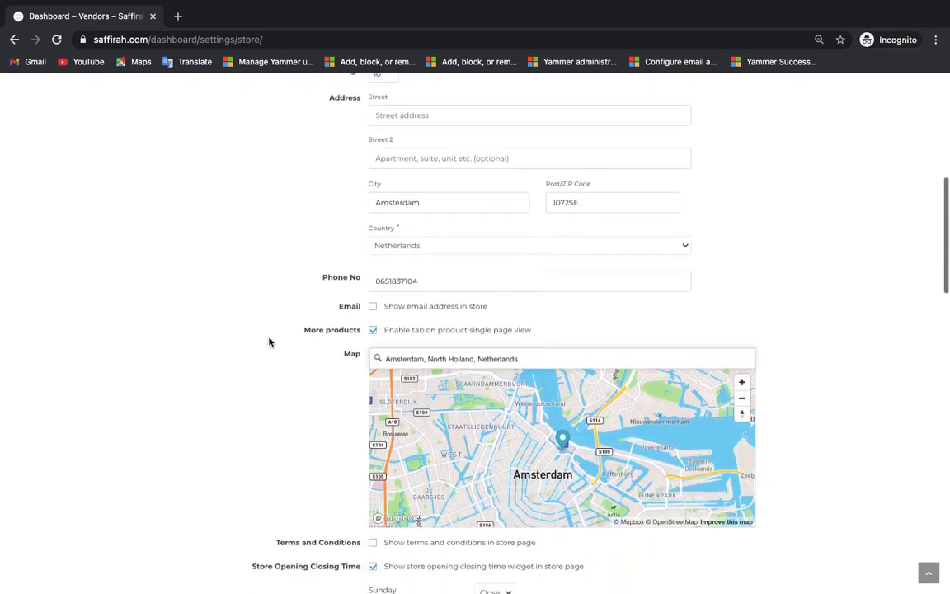
pyautogui.scroll(-5, 269, 342)
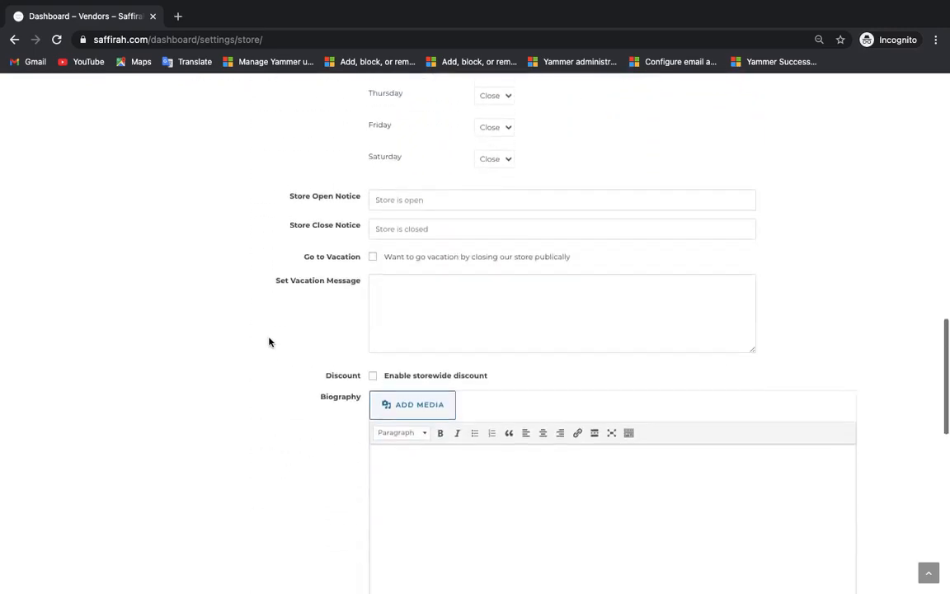
pyautogui.scroll(-8, 269, 341)
pyautogui.scroll(20, 268, 341)
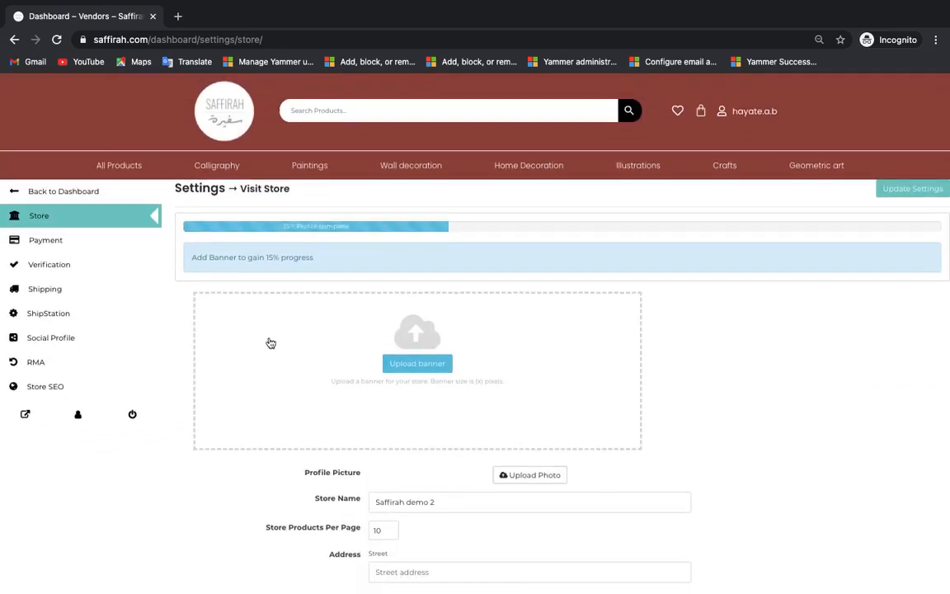
# Return to the vendor dashboard, go to Orders and bring up the shipping labels window for the processing order
pyautogui.click(88, 193)
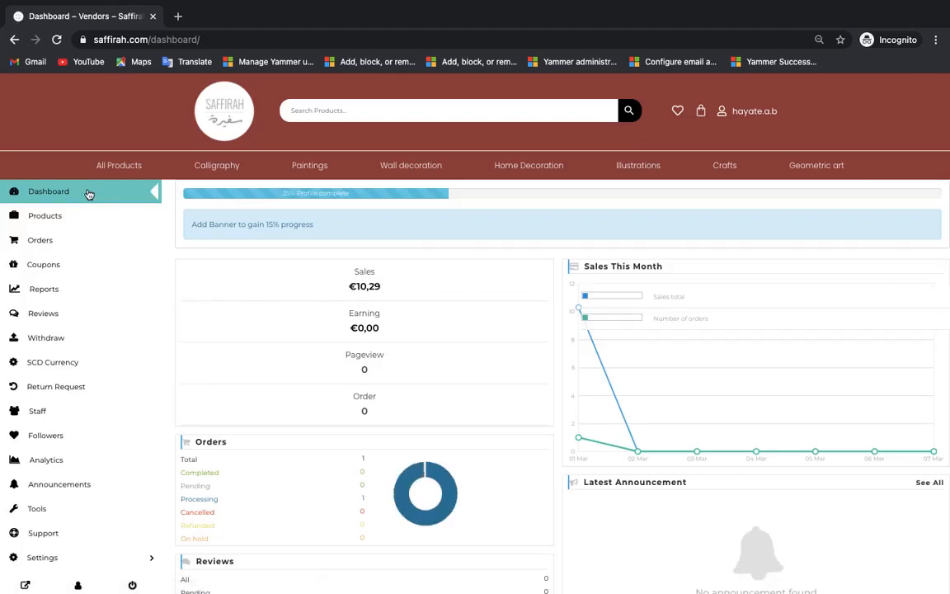
pyautogui.click(40, 242)
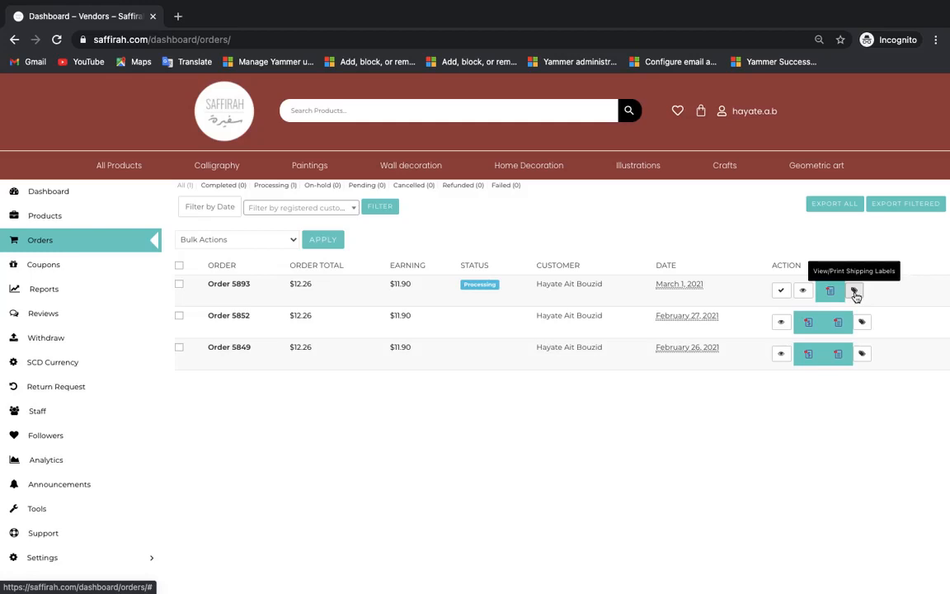
pyautogui.hotkey('ctrl', '+')
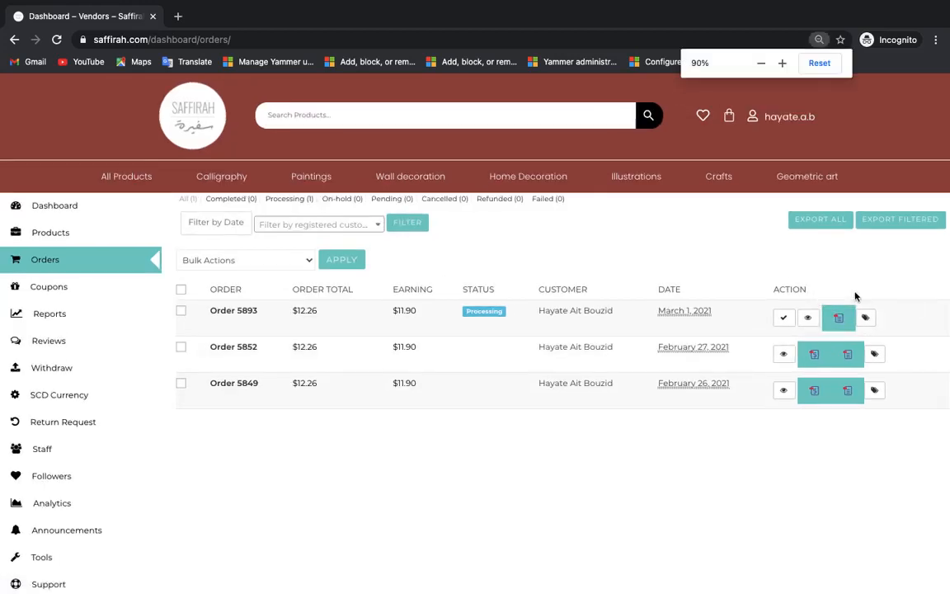
pyautogui.hotkey('ctrl', '+')
pyautogui.click(876, 351)
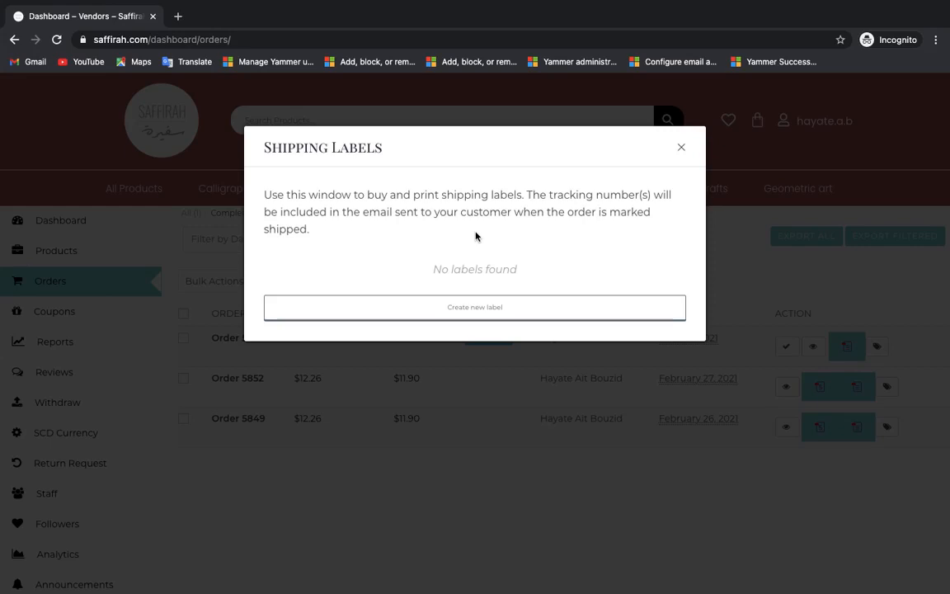
# Start a new shipping label, view the Shippo account registration through the connect option, and return to the orders list
pyautogui.click(486, 314)
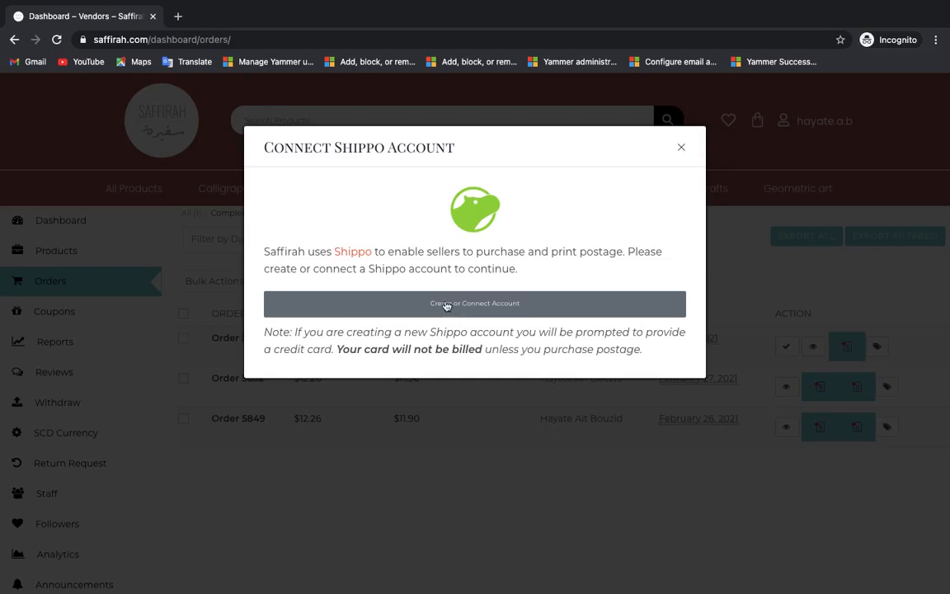
pyautogui.click(445, 304)
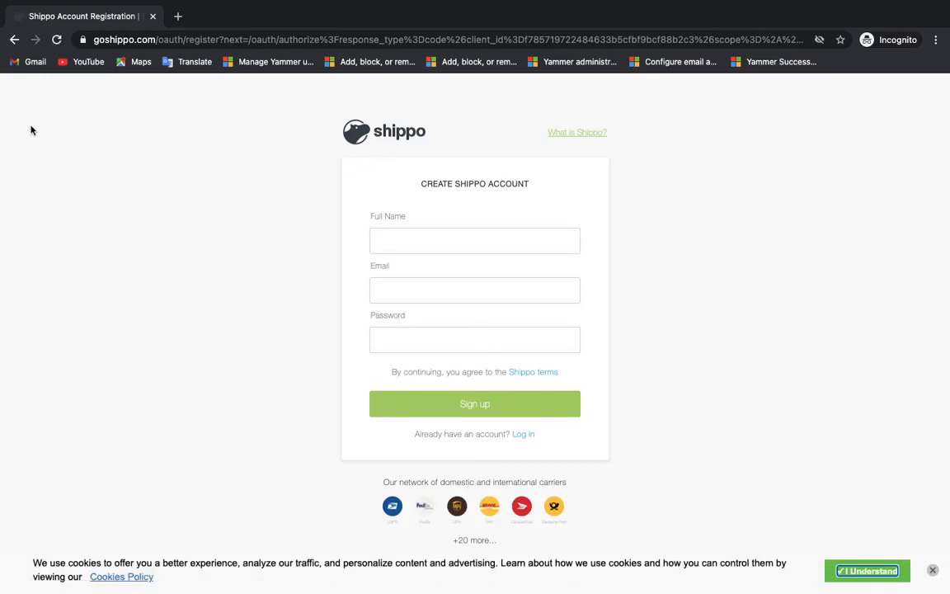
pyautogui.click(15, 40)
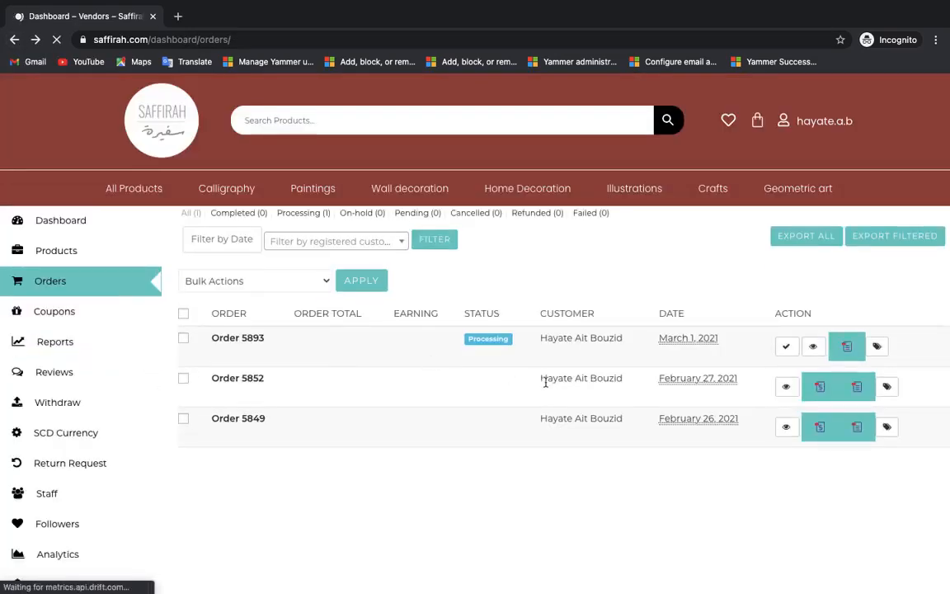
# Look at the processing order's shipping labels window again and close it
pyautogui.click(879, 348)
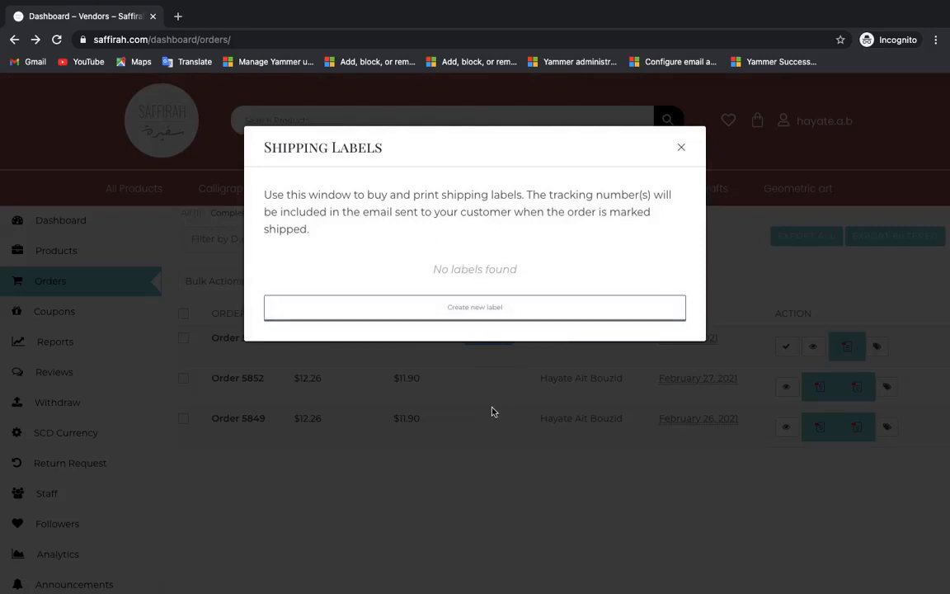
pyautogui.click(680, 148)
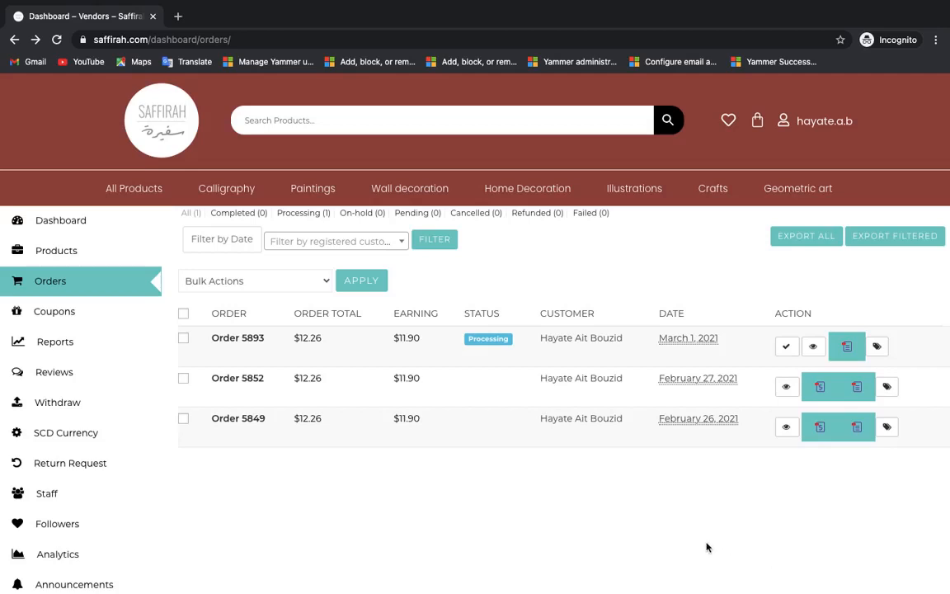
pyautogui.scroll(-3, 706, 546)
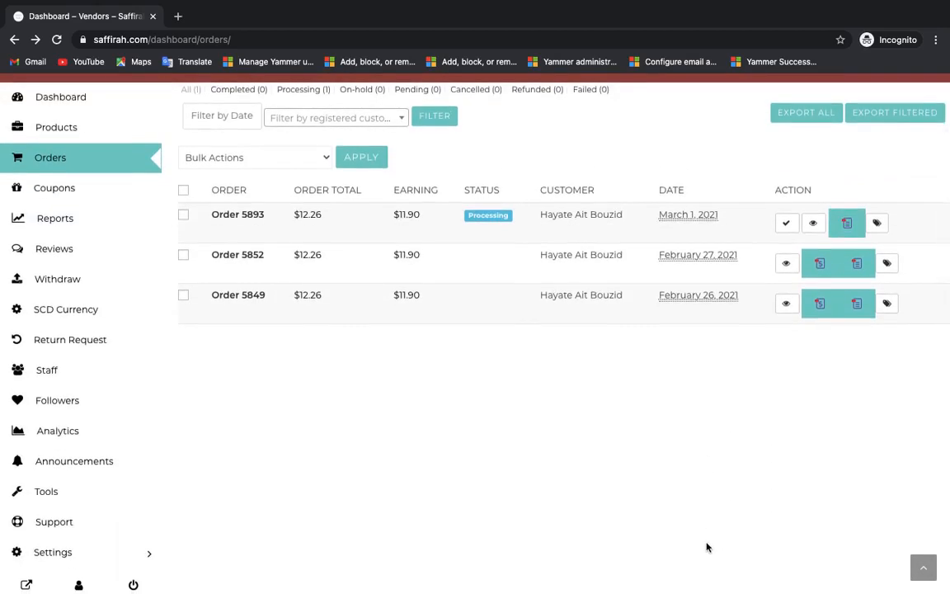
pyautogui.scroll(1, 706, 546)
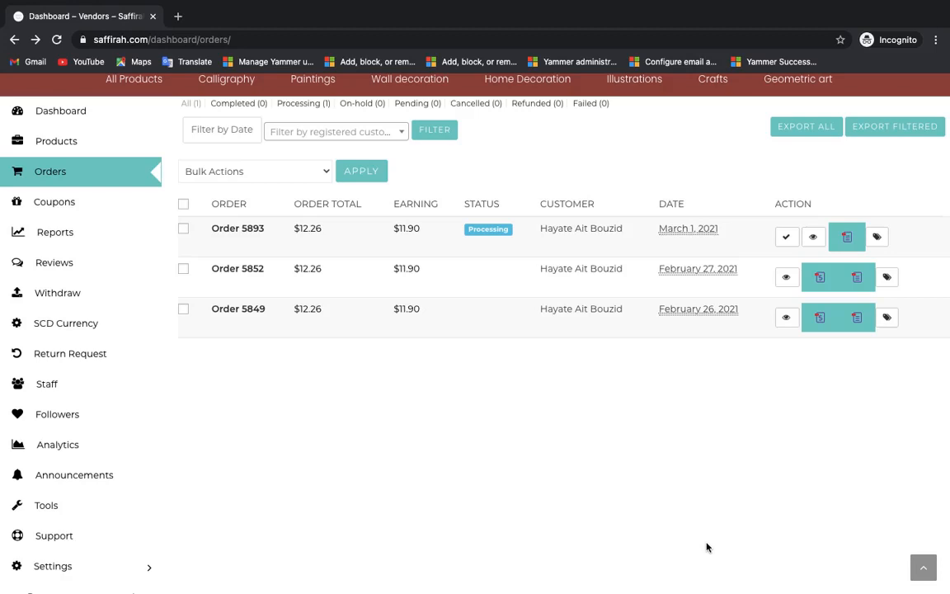
pyautogui.scroll(1, 706, 547)
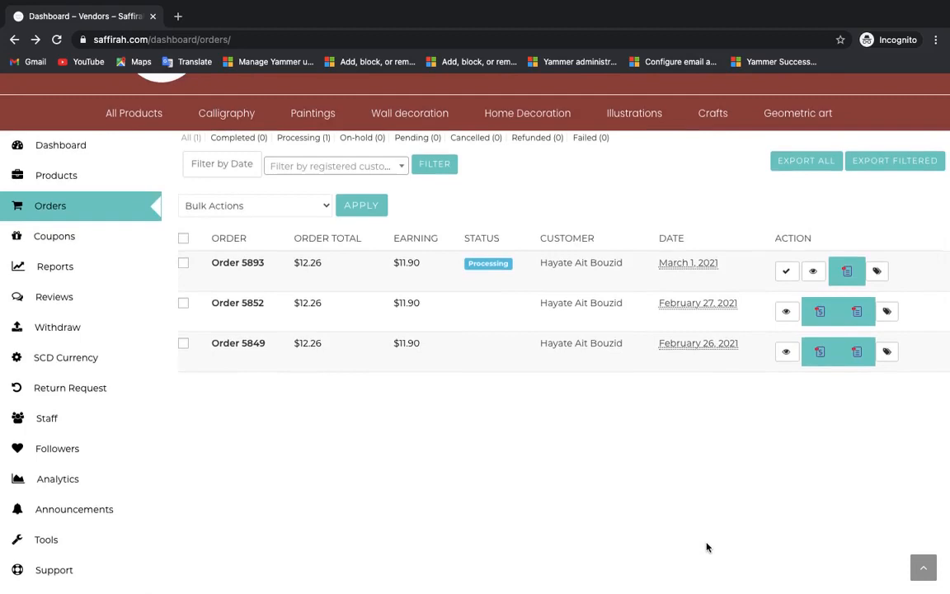
pyautogui.moveTo(761, 575)
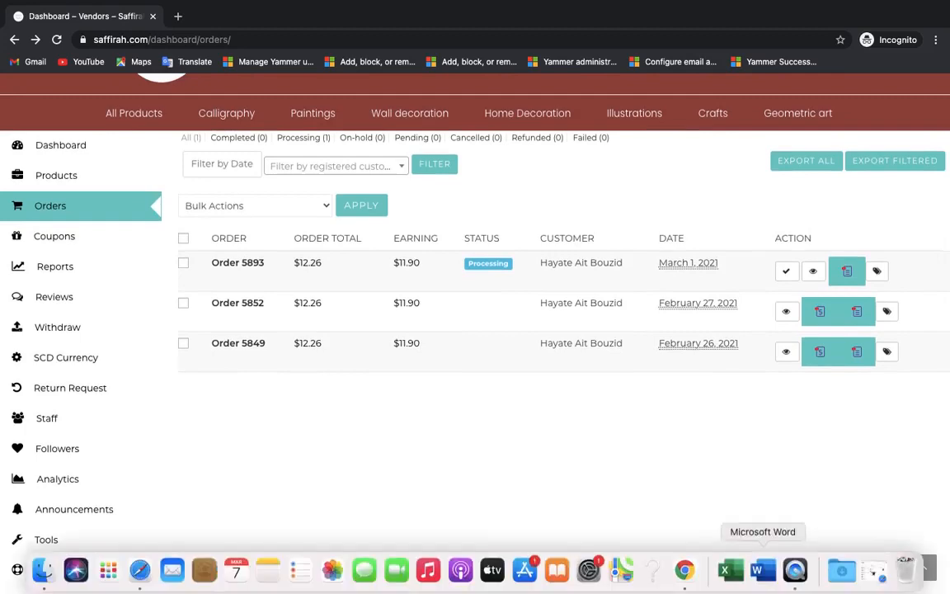